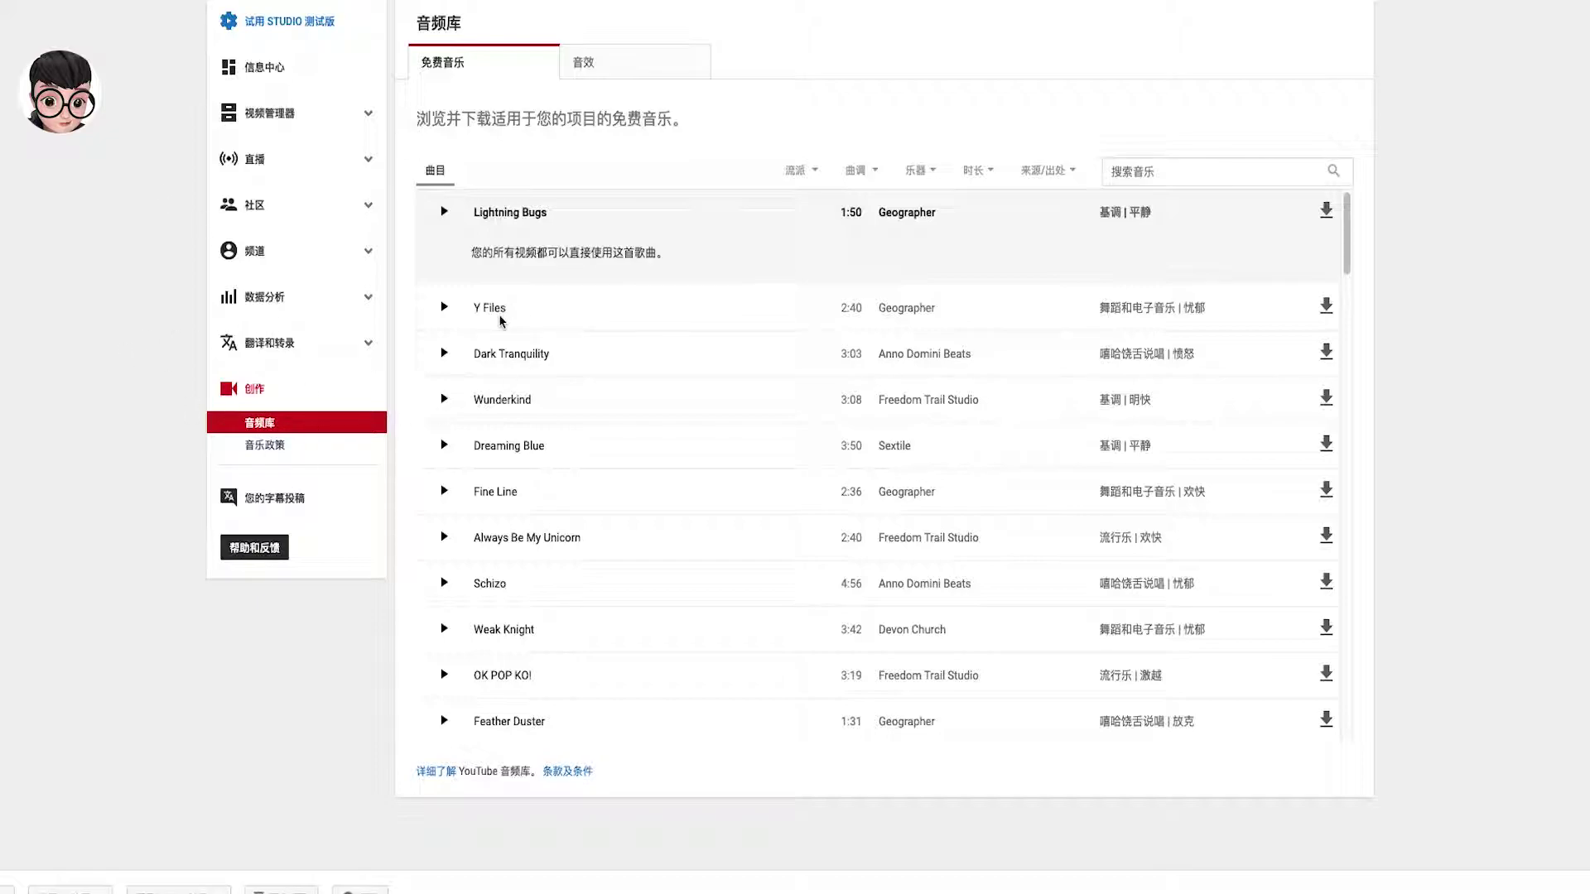
# - Preview the track Lightning Bugs in the free music list and download the track Y Files
pyautogui.click(444, 212)
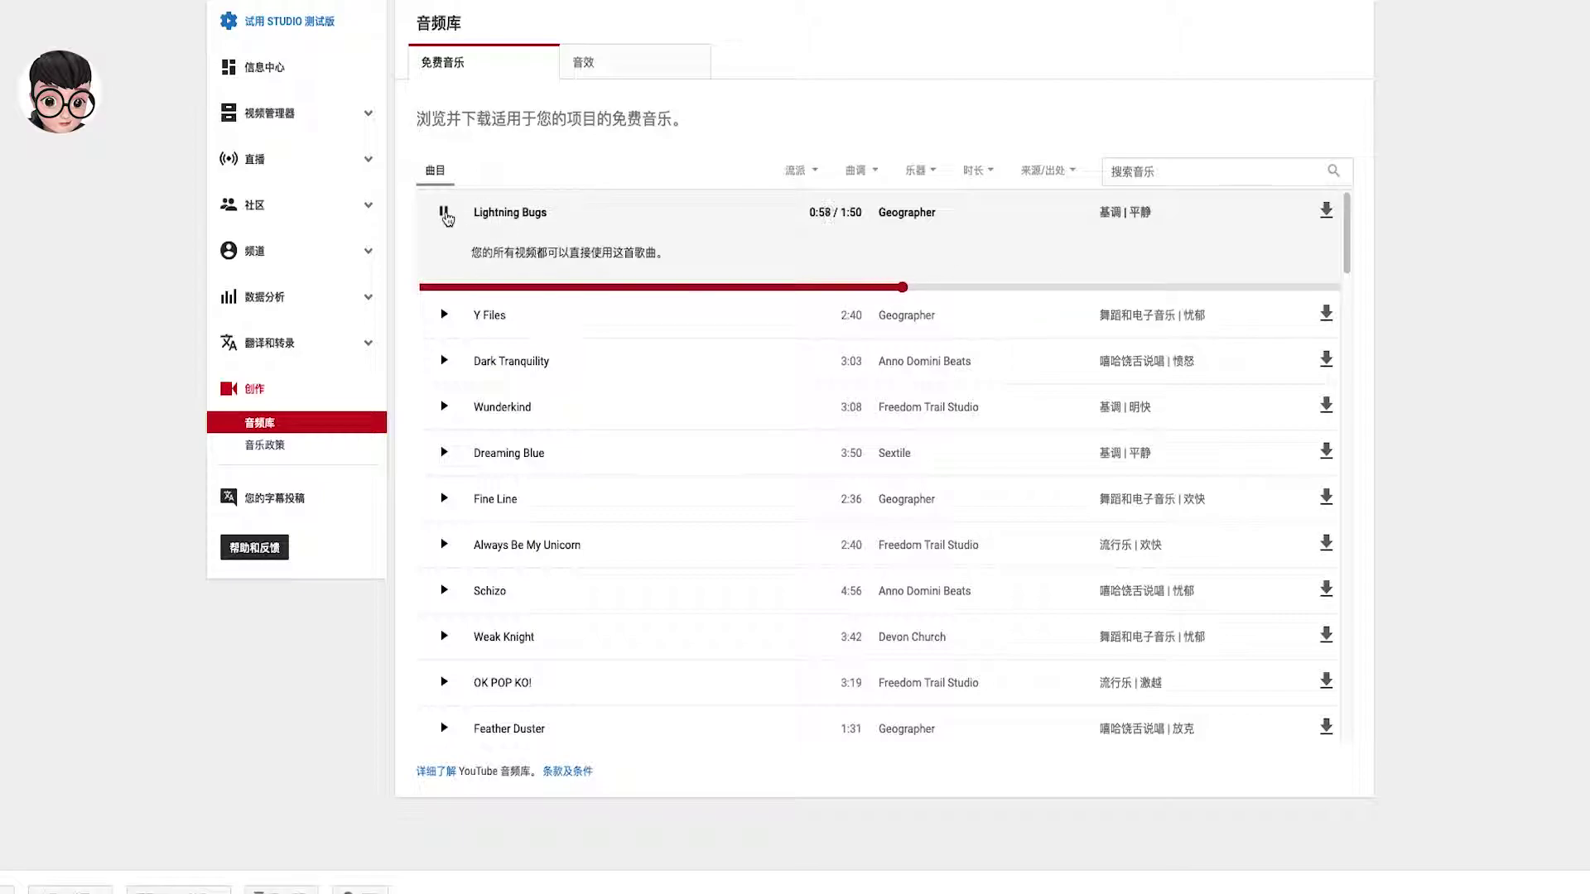
pyautogui.click(444, 213)
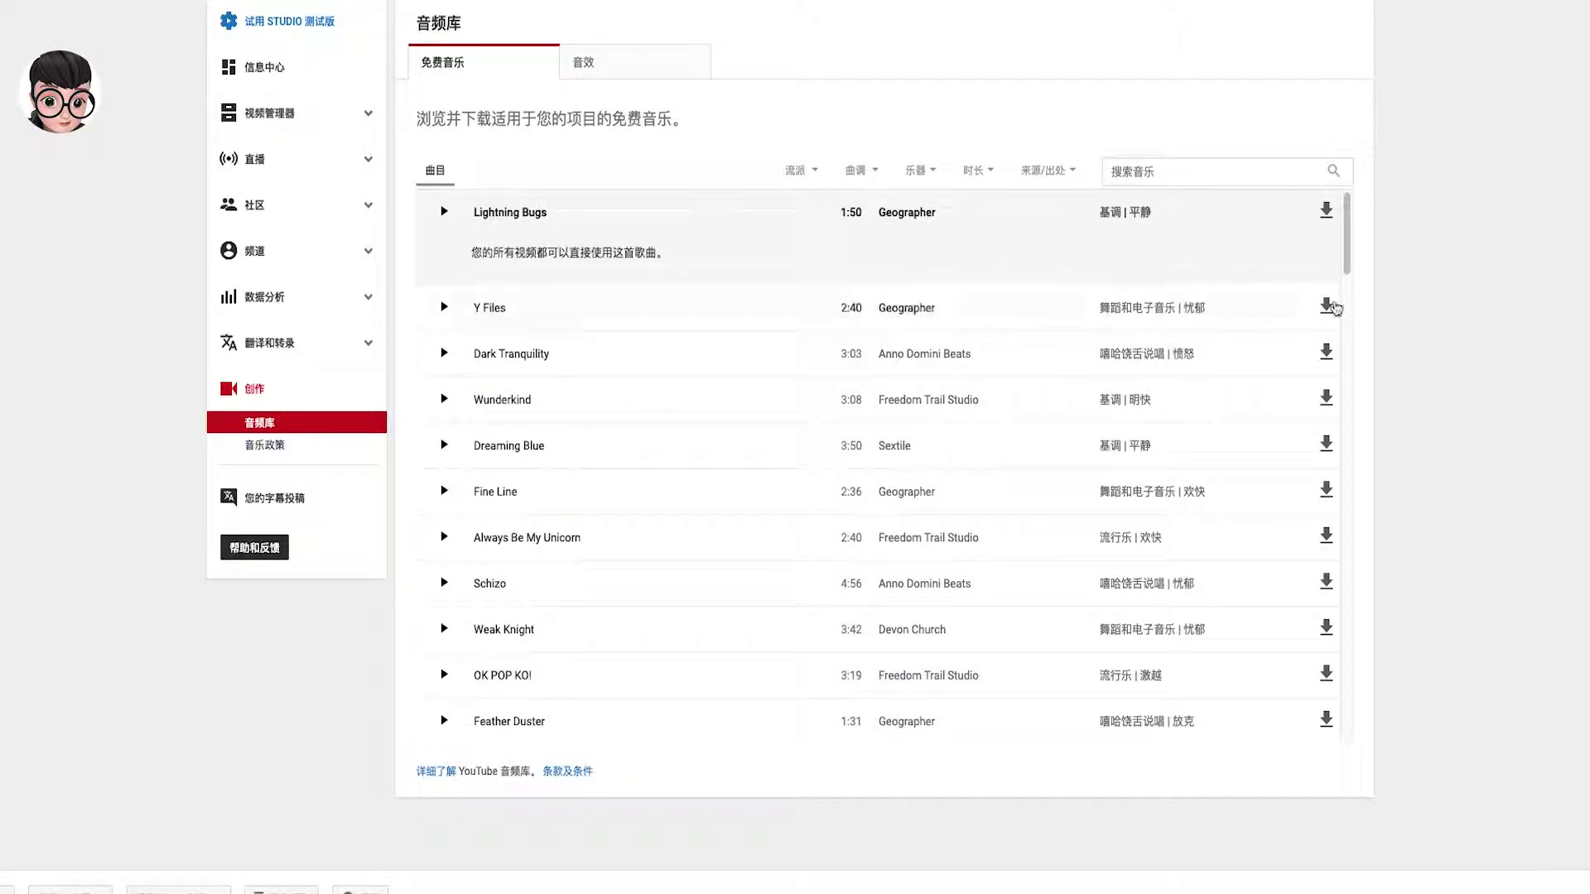
pyautogui.click(1325, 308)
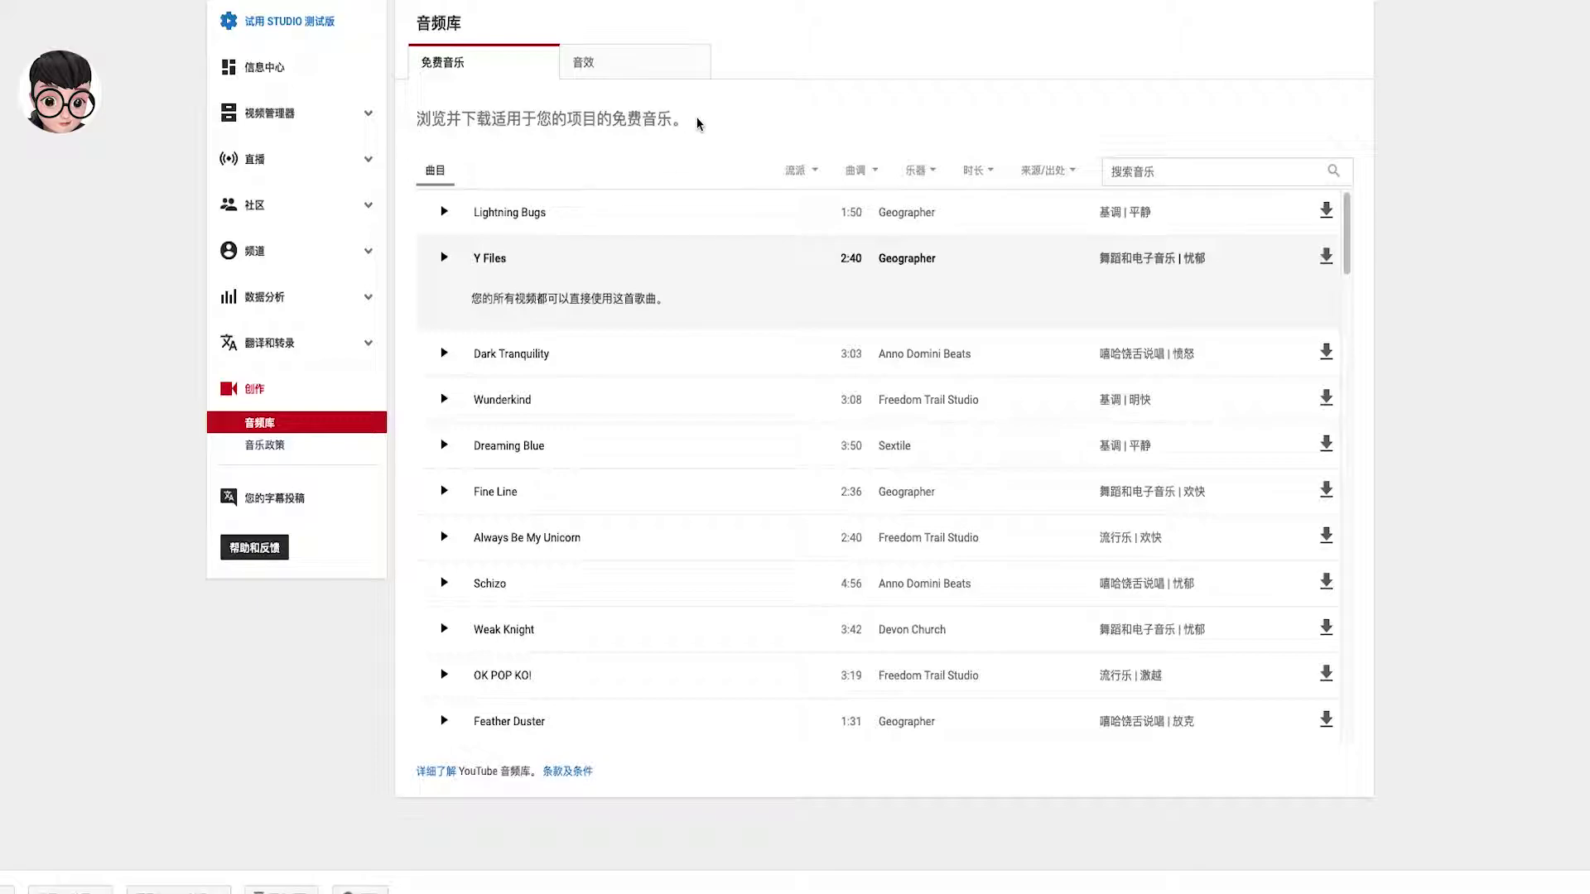
pyautogui.moveTo(697, 123); pyautogui.dragTo(760, 122)
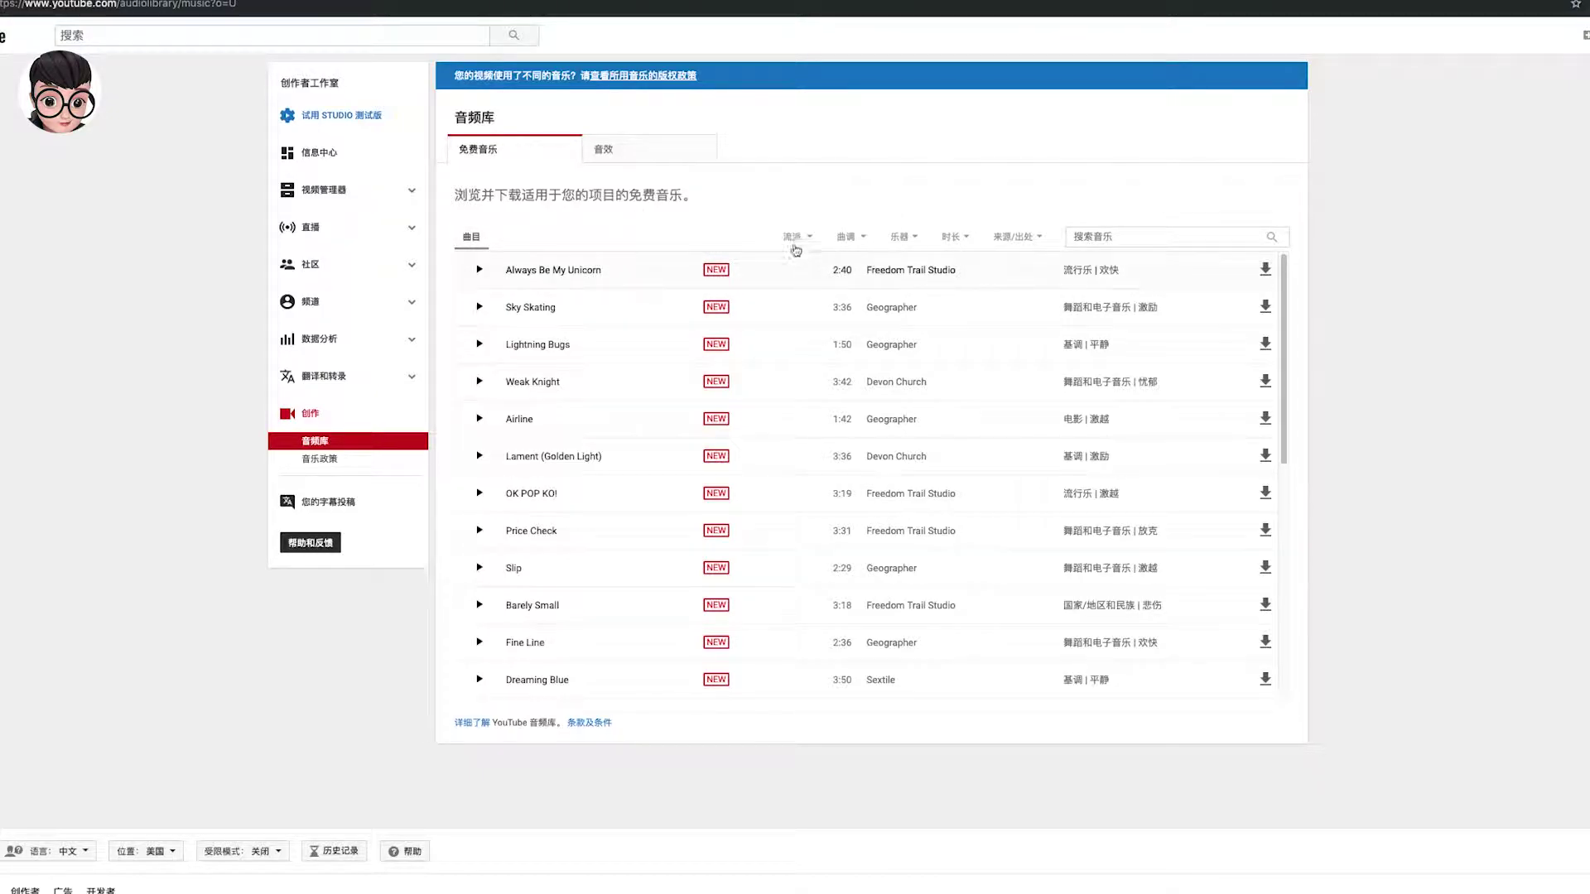
# - Filter the free music list to the 电影 genre and to tracks marked 不需注明出处
pyautogui.scroll(-1, 579, 305)
pyautogui.scroll(1, 613, 298)
pyautogui.click(795, 236)
pyautogui.click(797, 259)
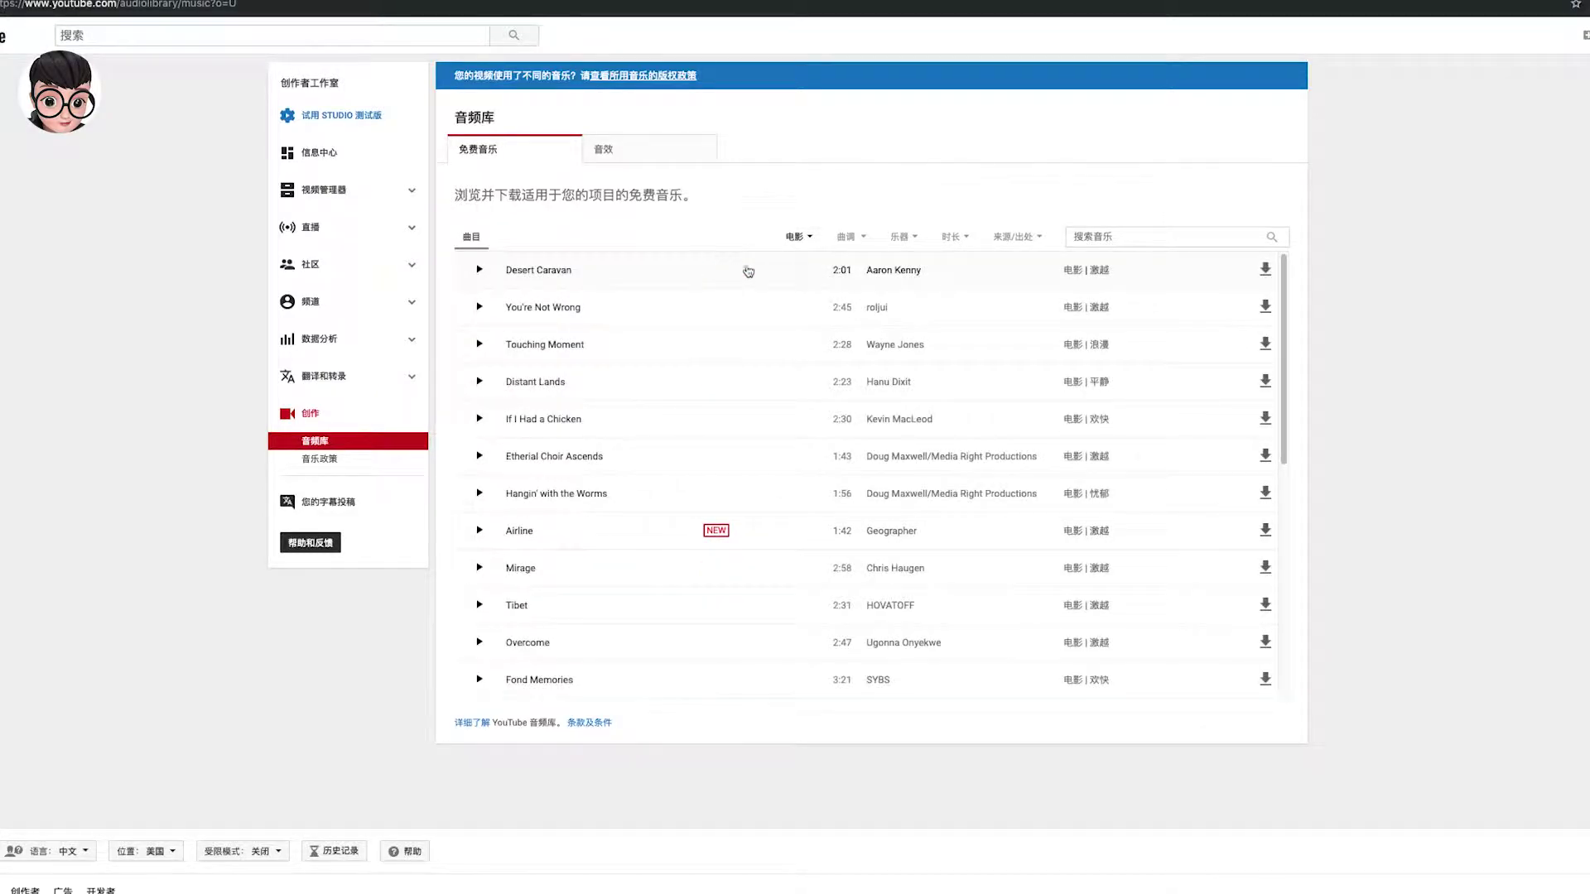
pyautogui.click(1031, 241)
pyautogui.click(1031, 267)
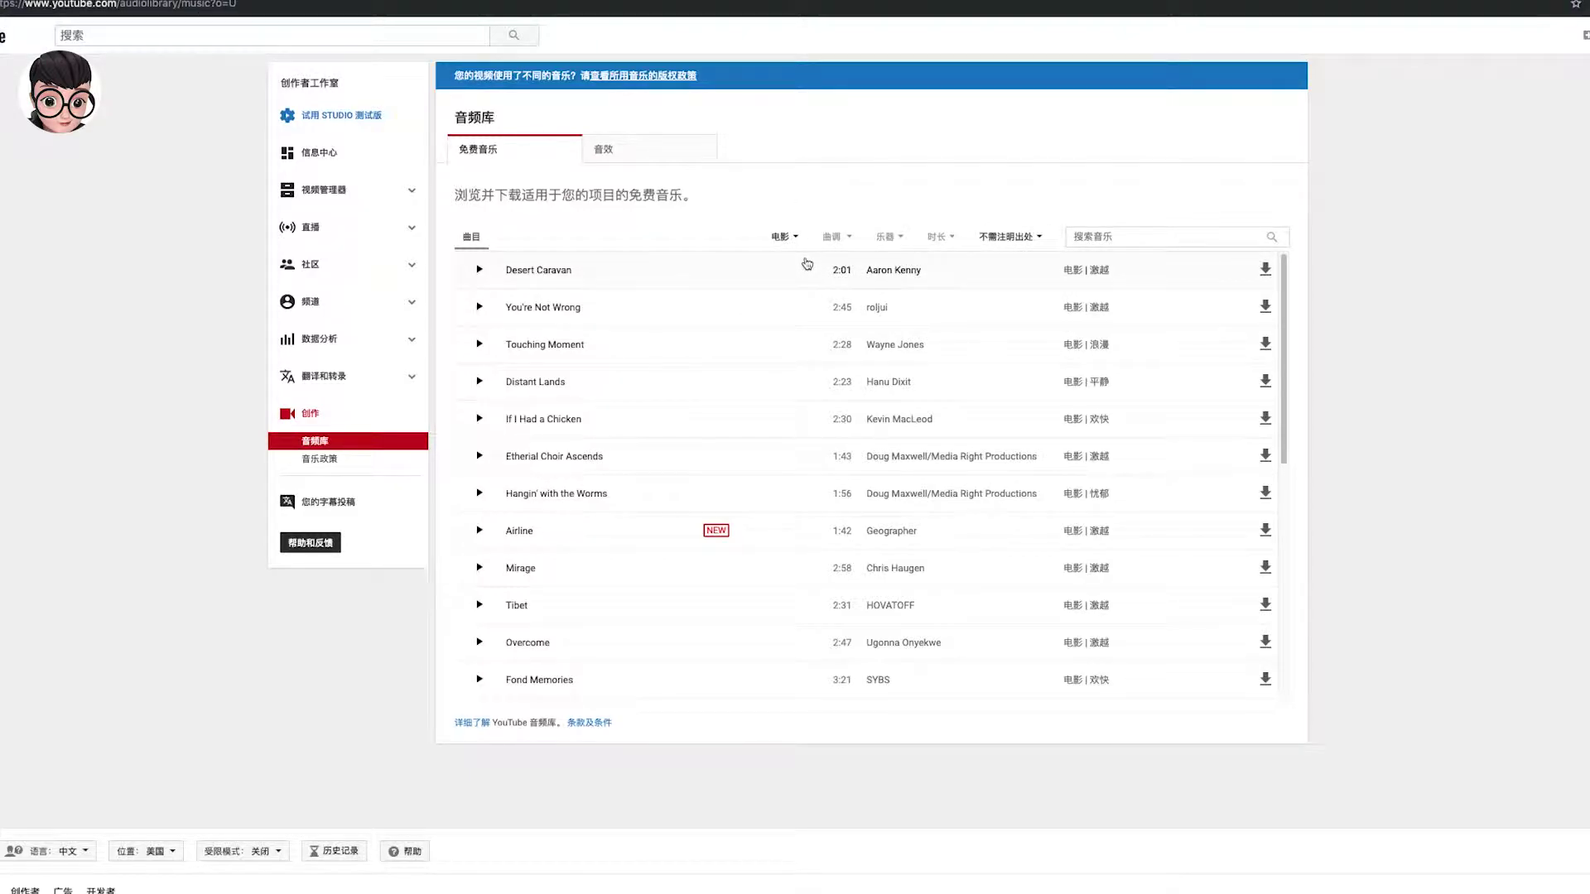
# - Look through the filtered music list to see how many tracks it offers, and return to the first track, Desert Caravan
pyautogui.scroll(-6, 809, 365)
pyautogui.scroll(-5, 812, 365)
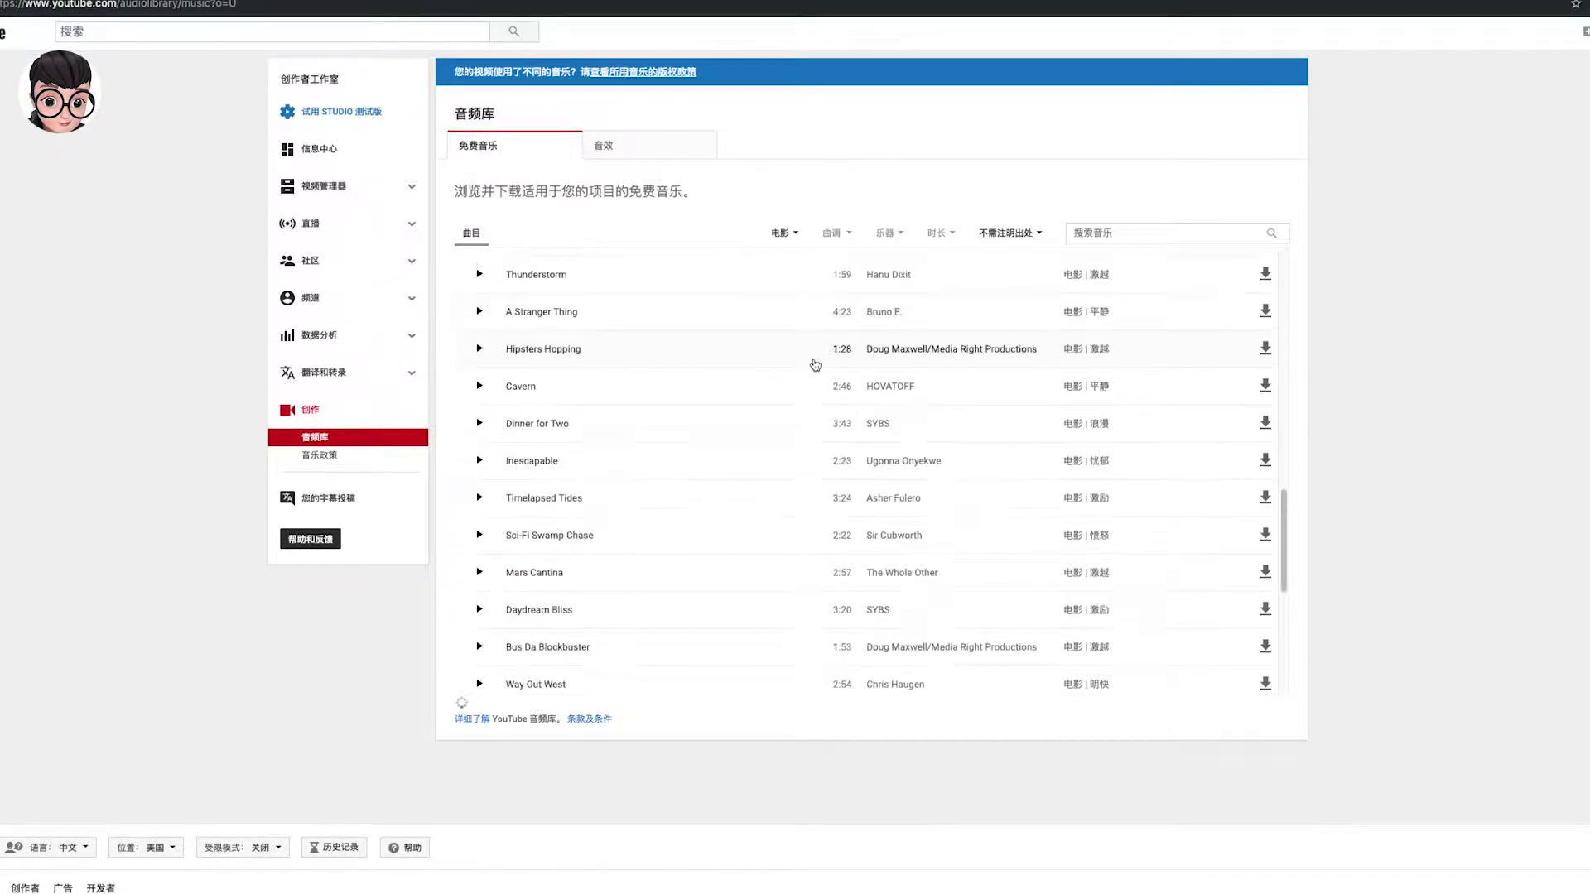
pyautogui.scroll(-8, 795, 365)
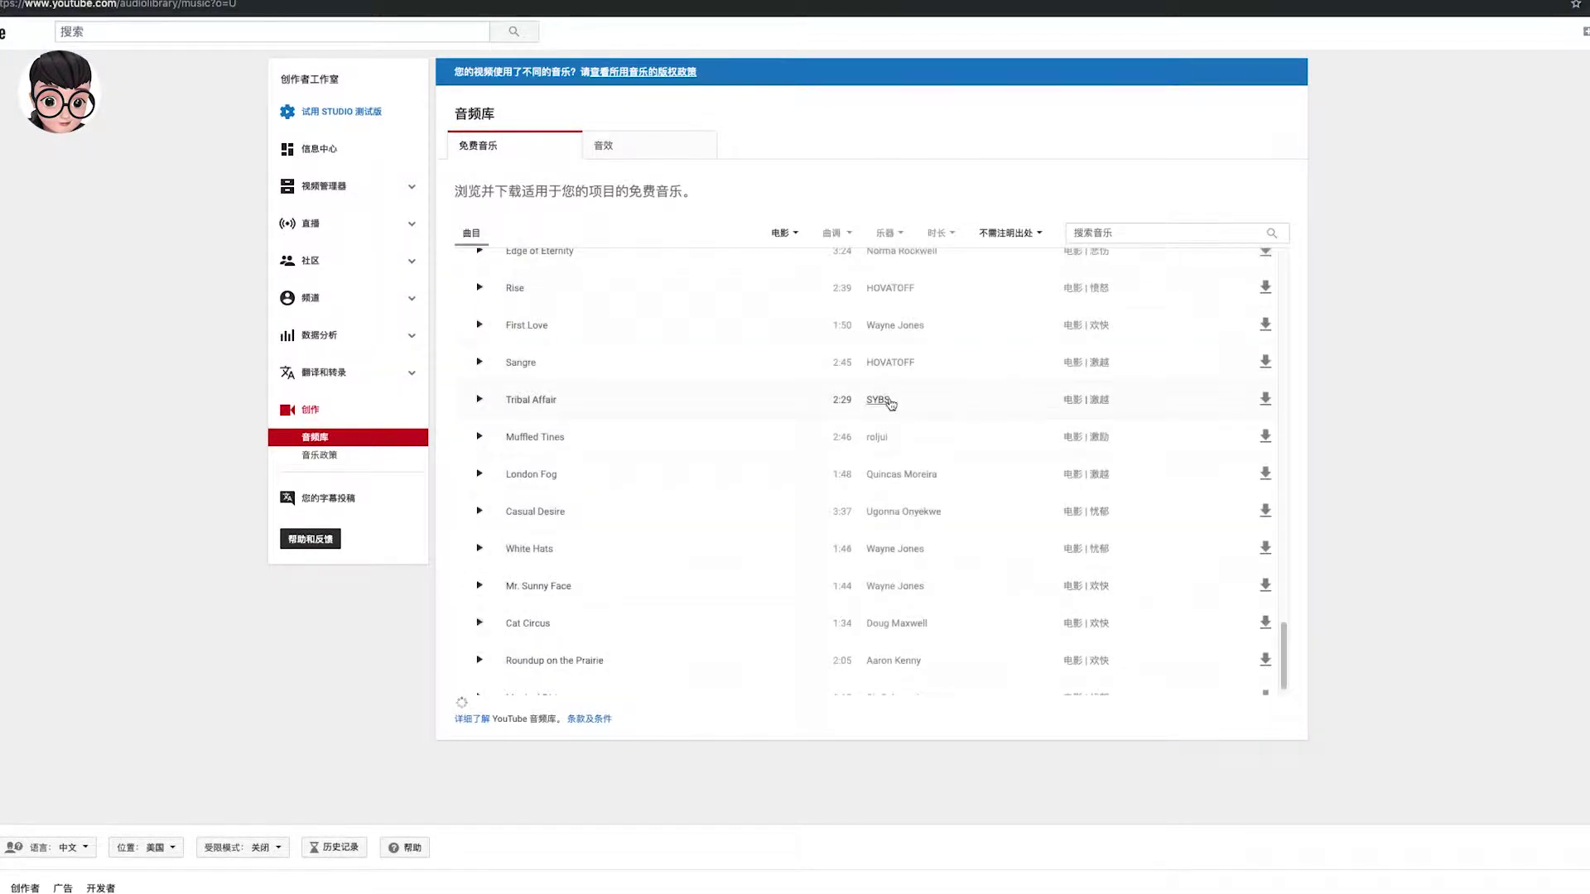
pyautogui.scroll(-10, 754, 368)
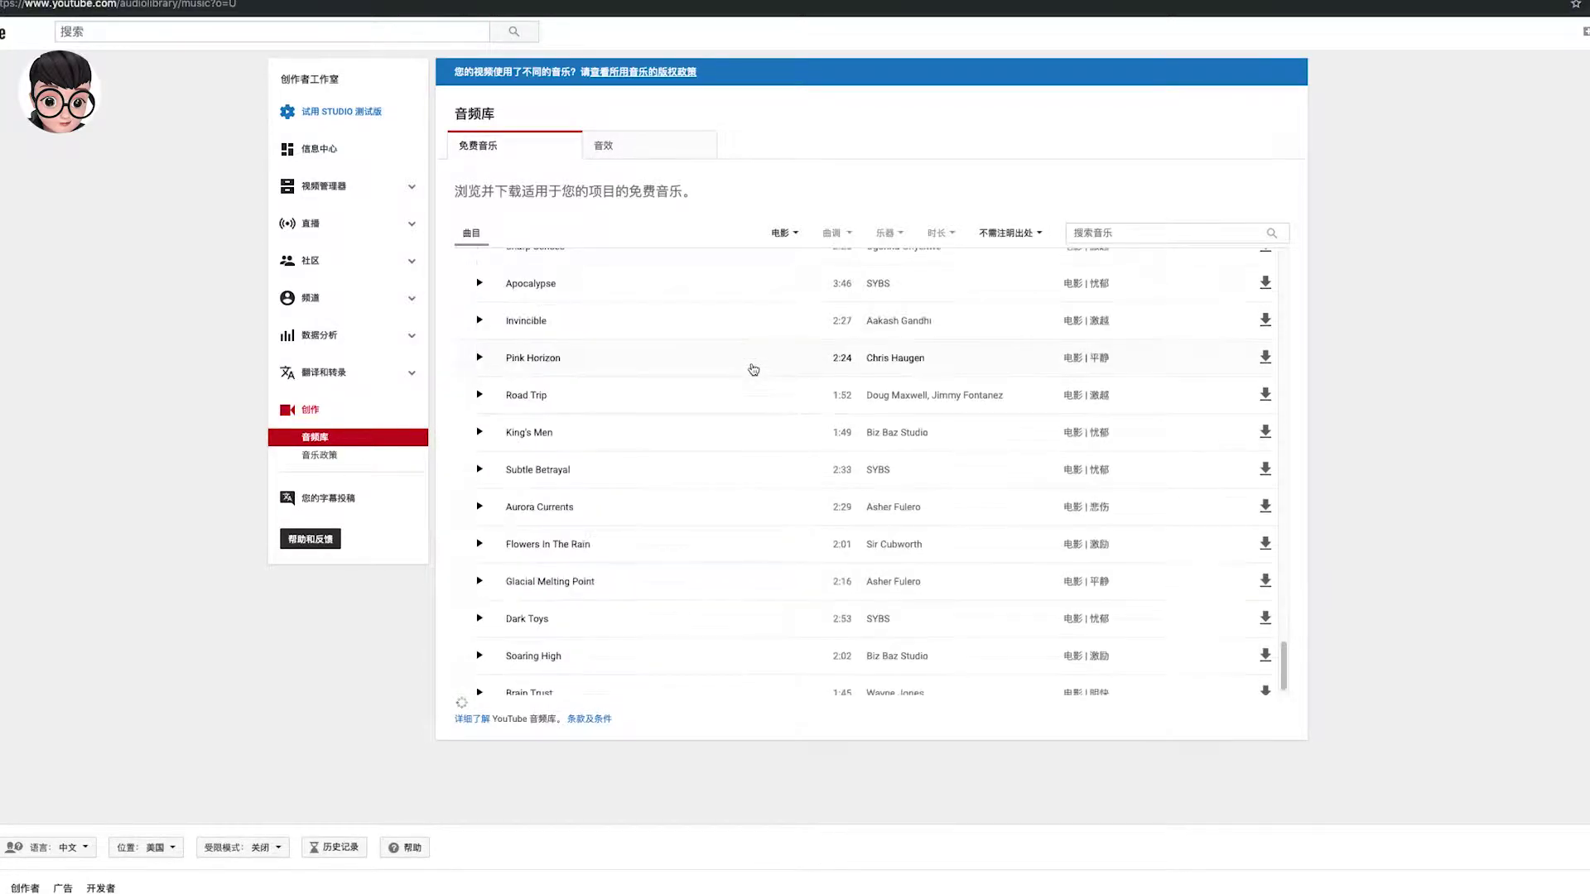
pyautogui.scroll(-10, 759, 365)
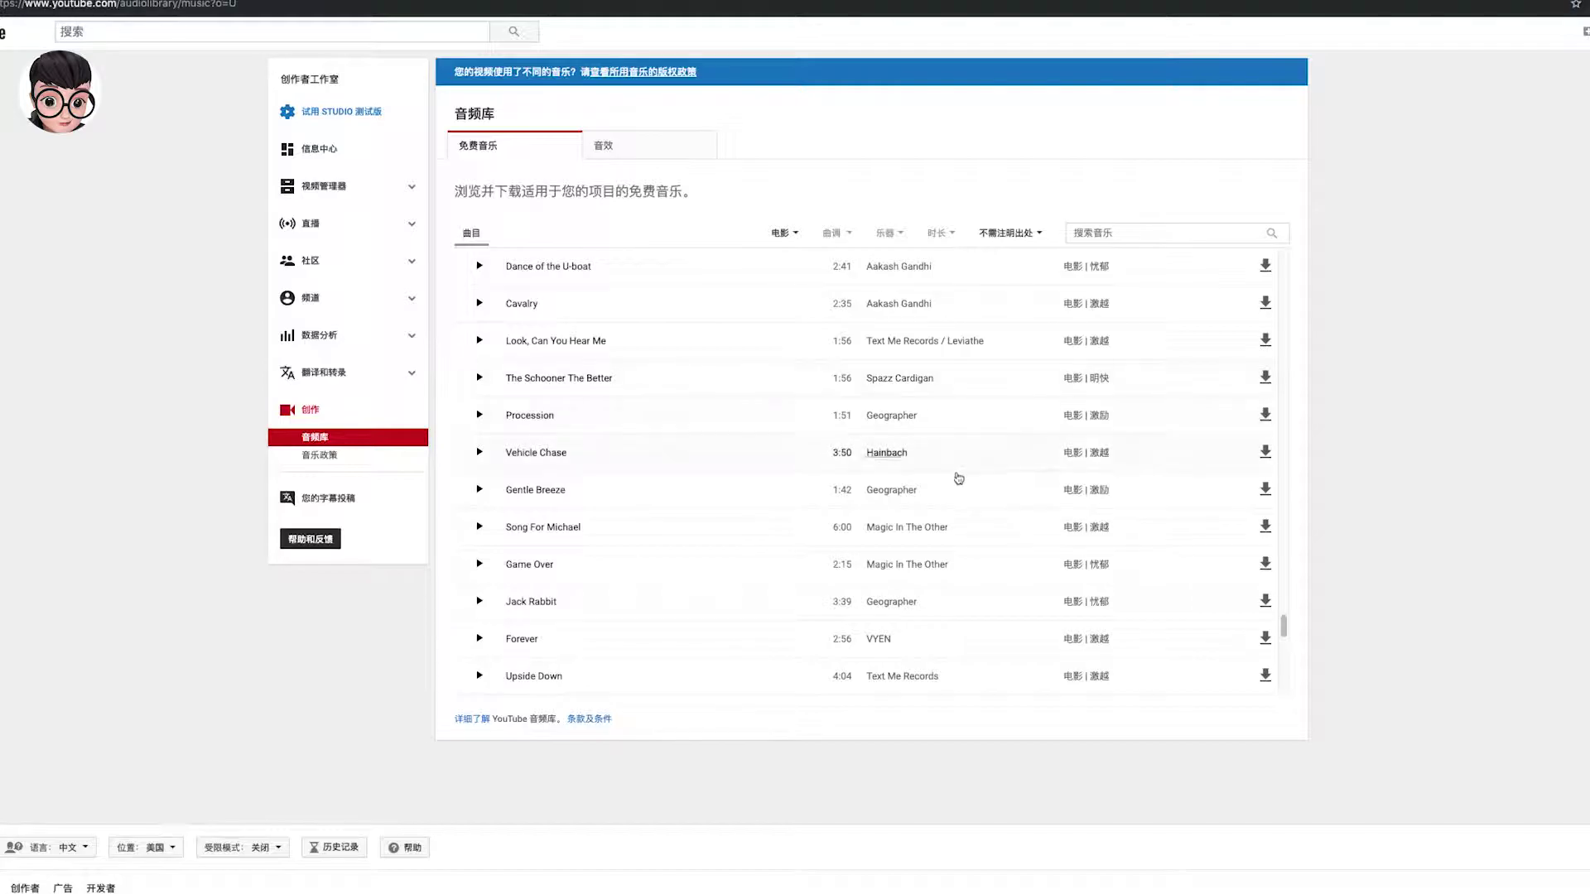
pyautogui.scroll(-10, 903, 458)
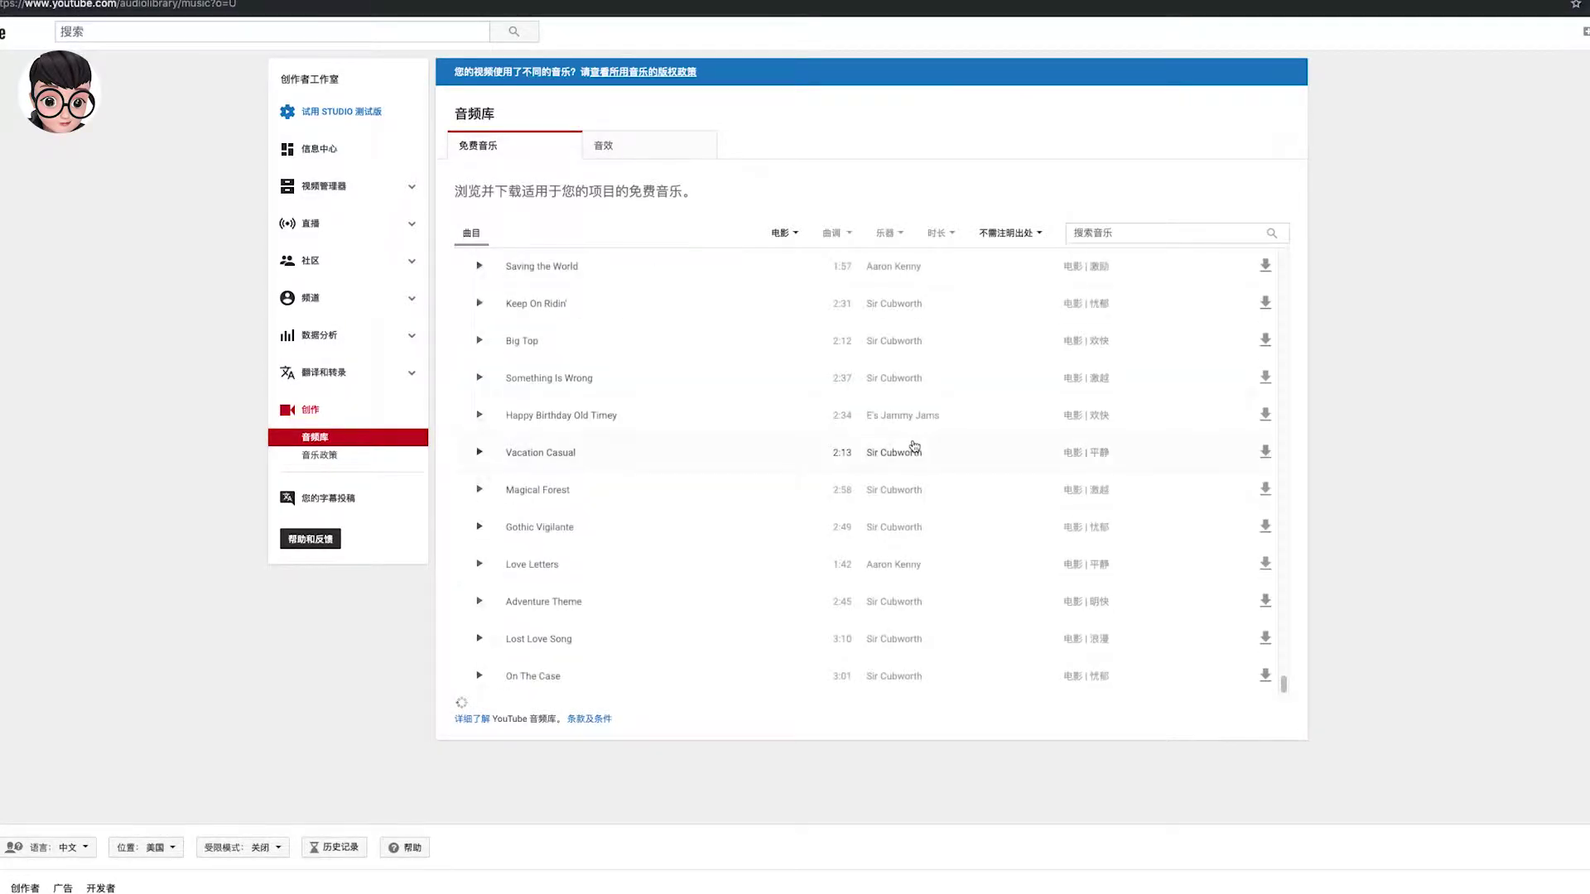
pyautogui.scroll(-5, 915, 441)
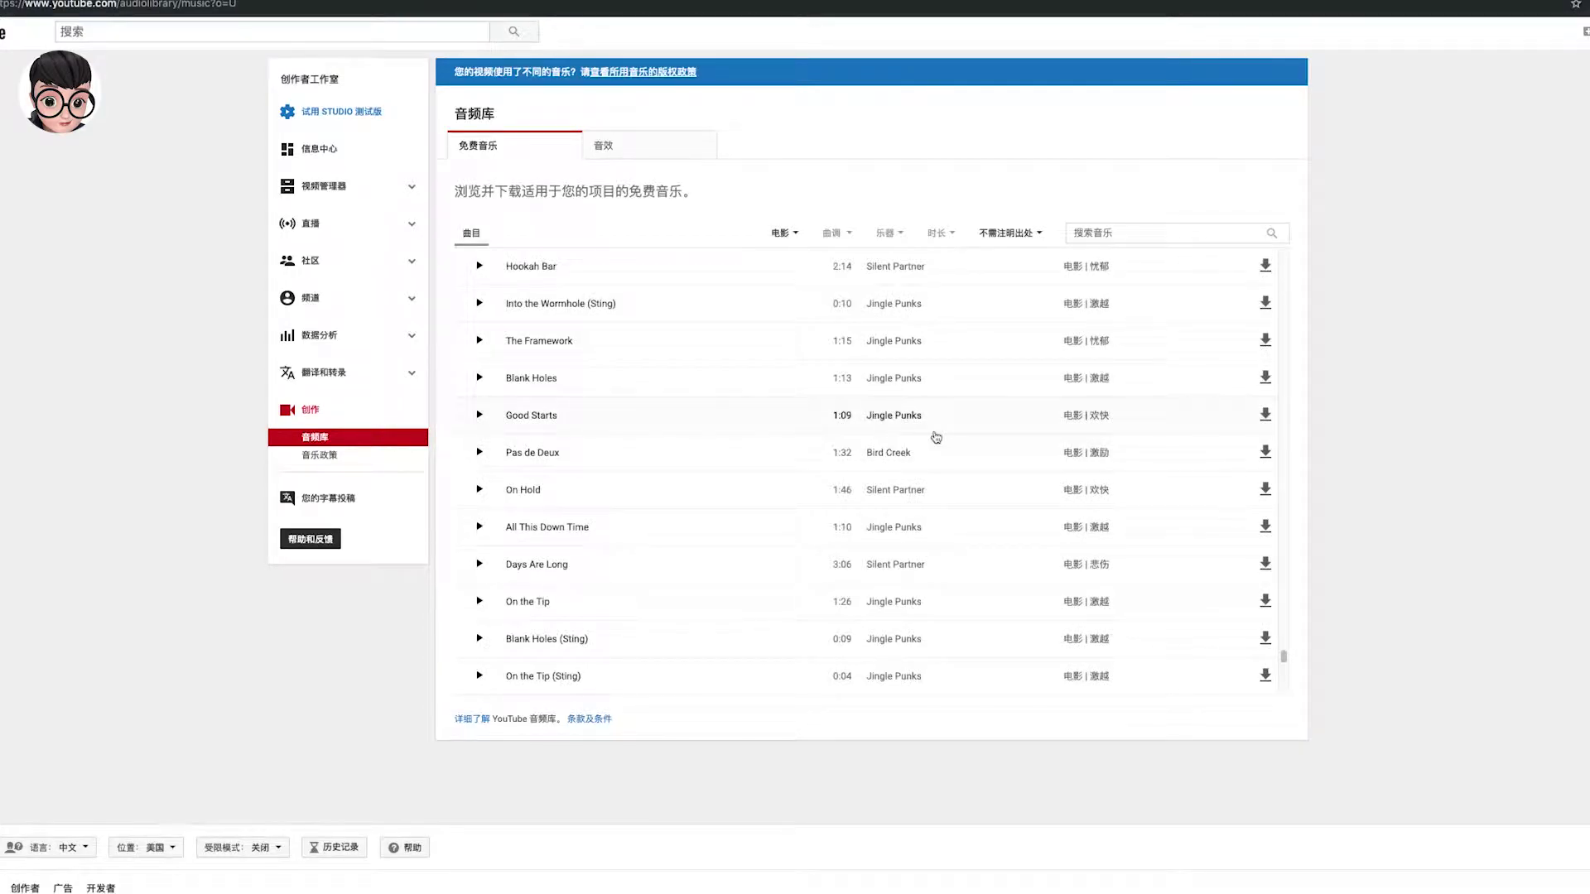
pyautogui.scroll(-10, 902, 448)
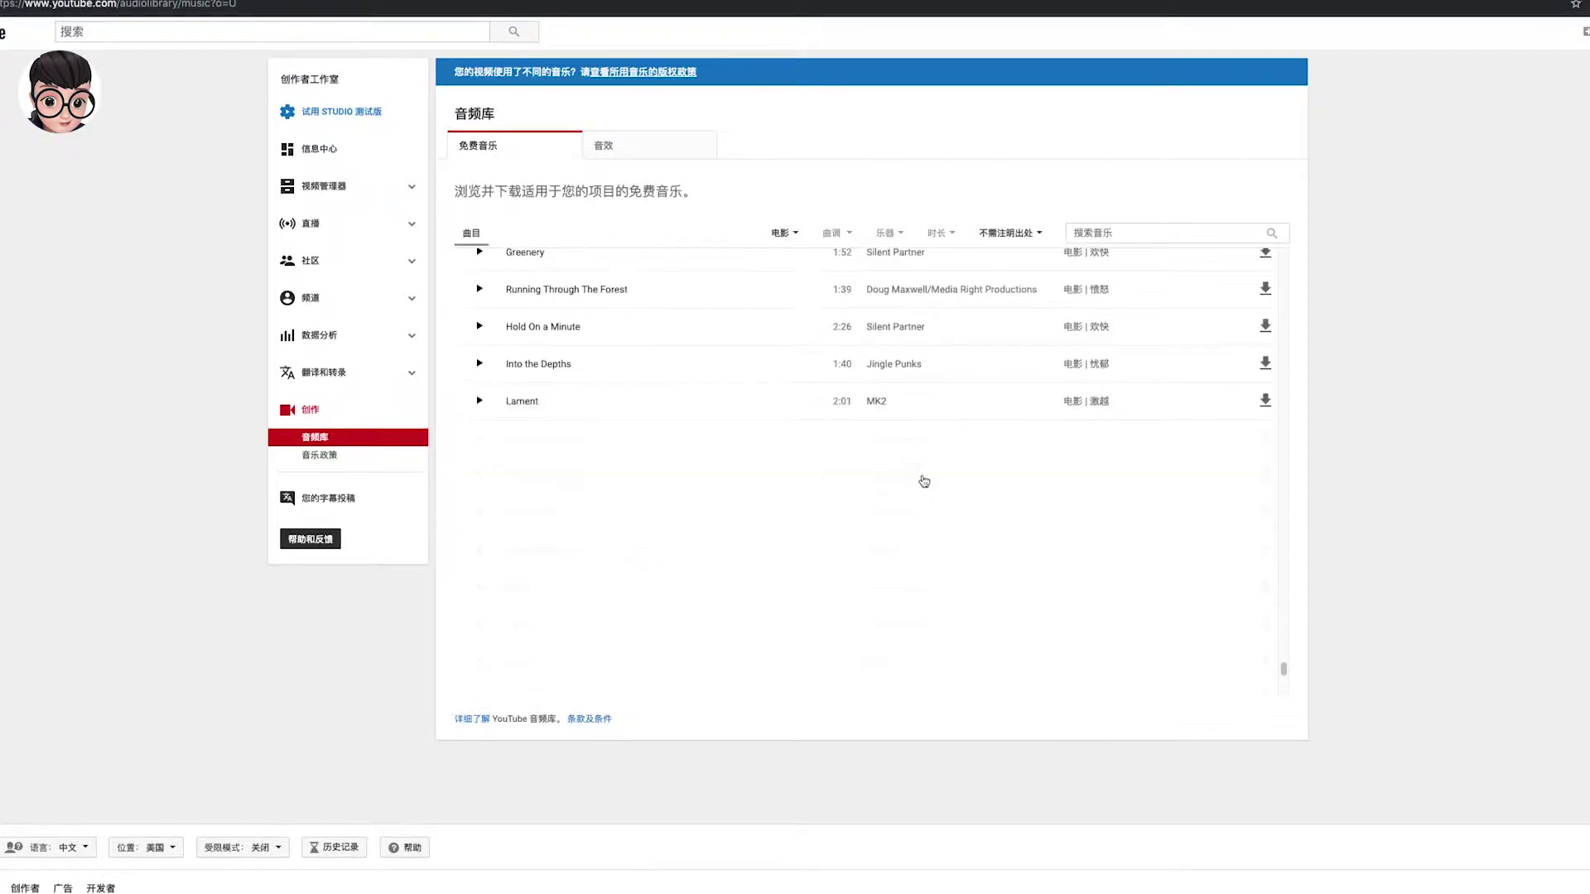
pyautogui.scroll(-10, 756, 425)
pyautogui.scroll(-10, 803, 428)
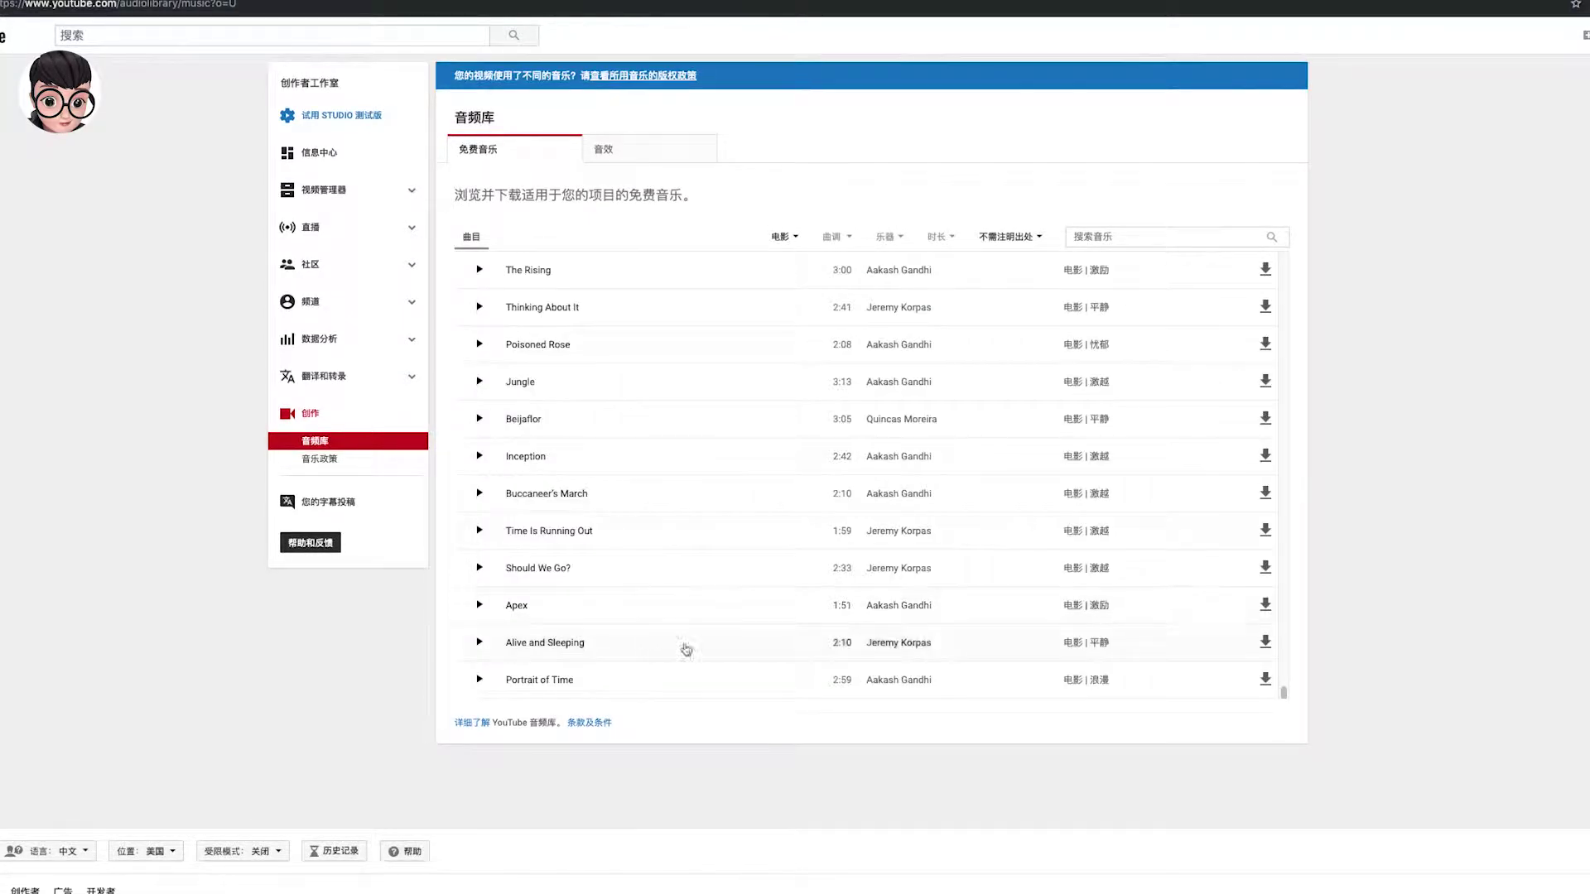
pyautogui.scroll(-20, 655, 451)
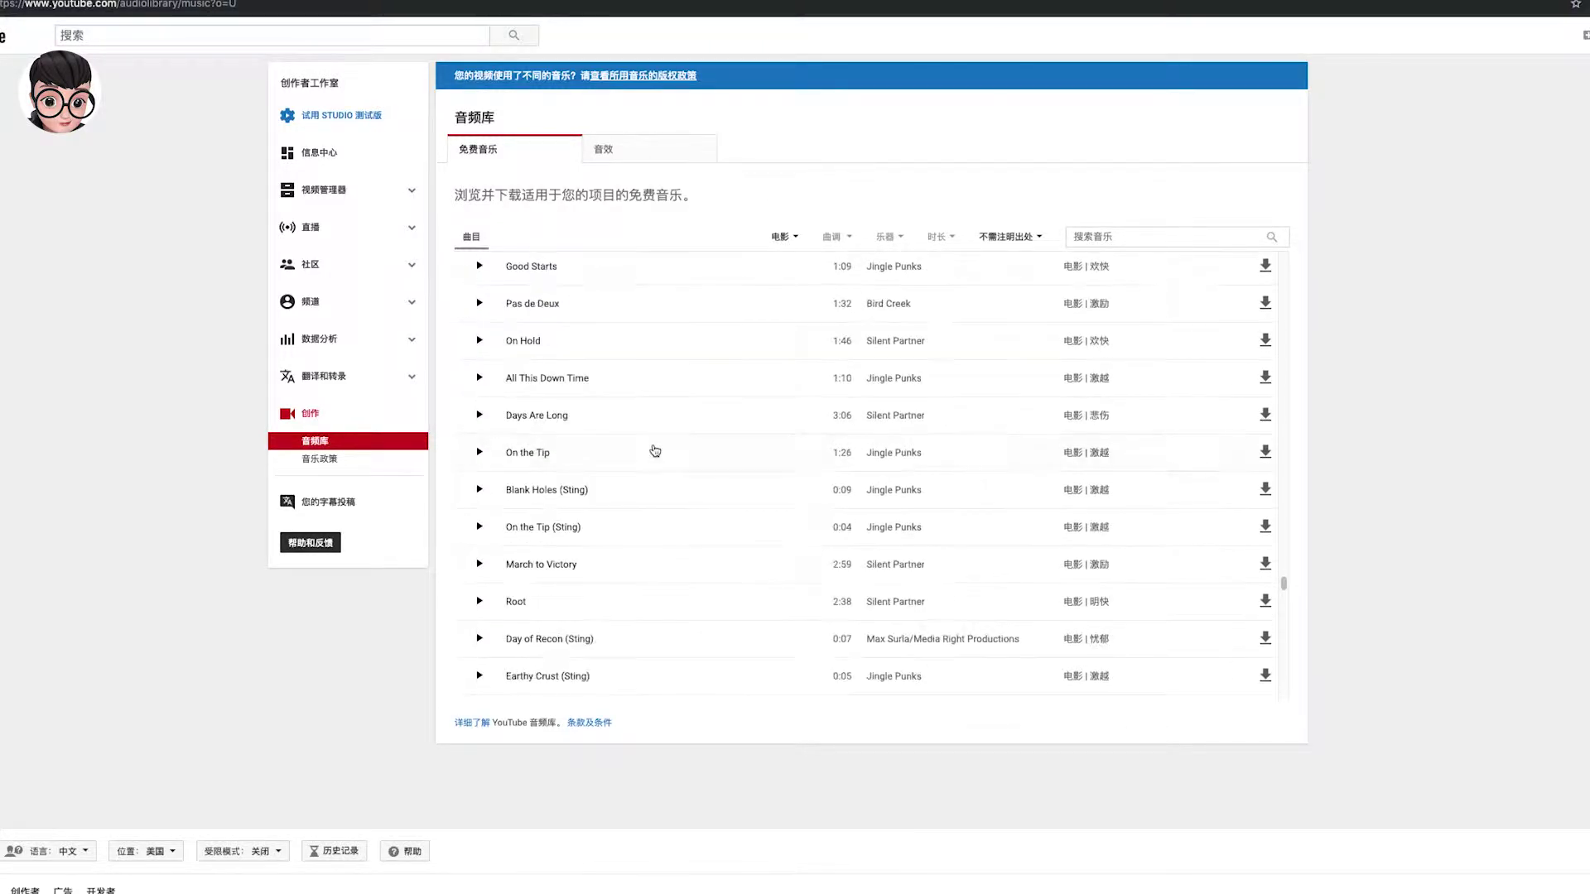
pyautogui.scroll(-10, 657, 450)
pyautogui.moveTo(1283, 520); pyautogui.dragTo(1283, 259)
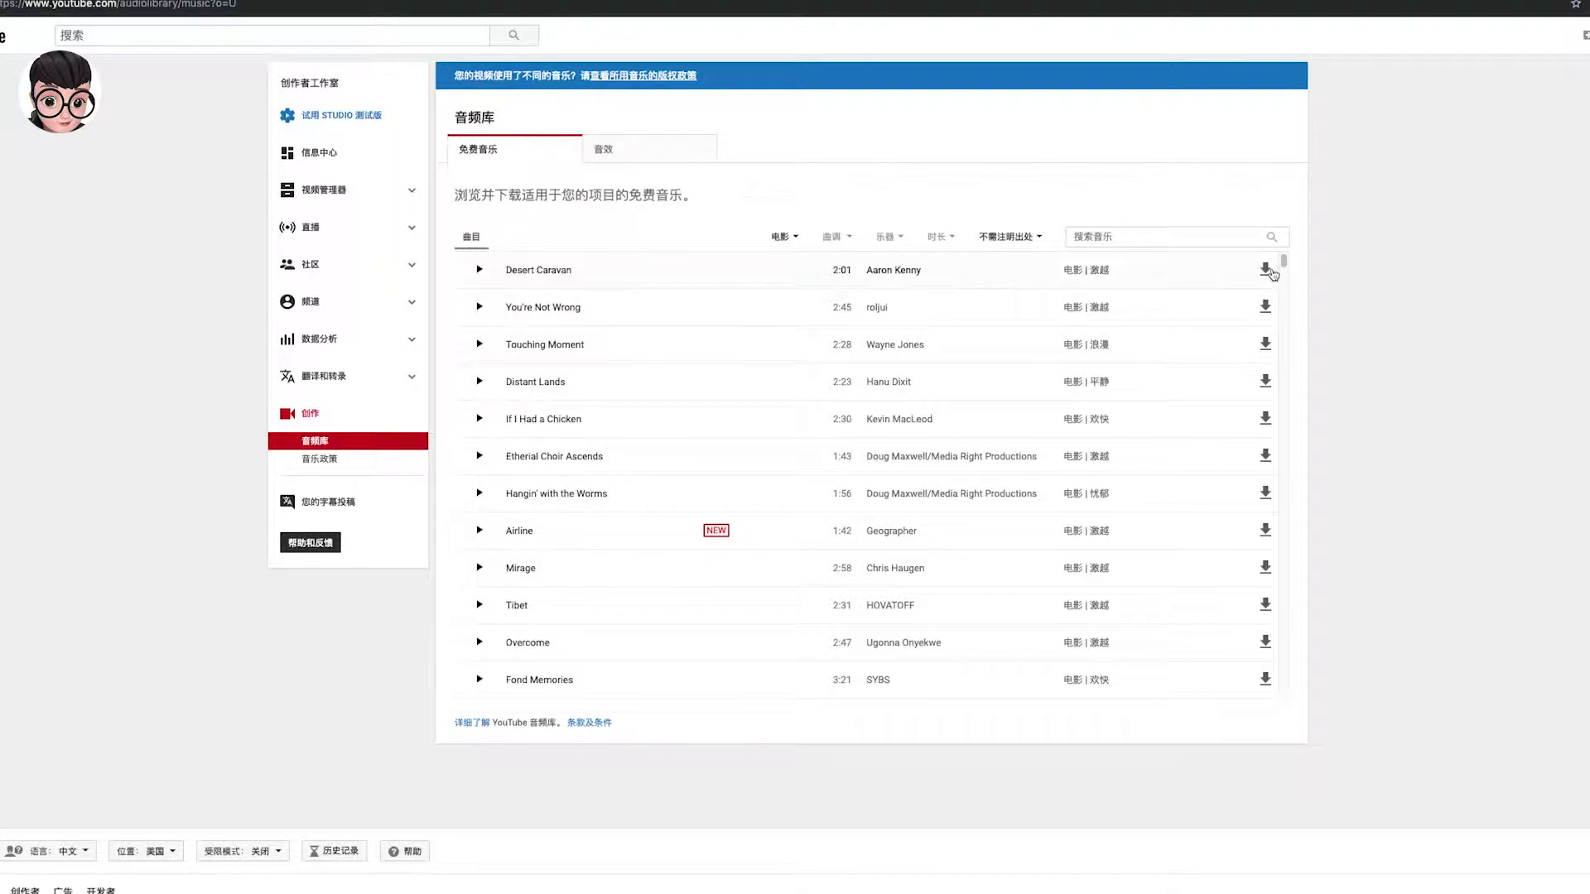
pyautogui.click(1176, 283)
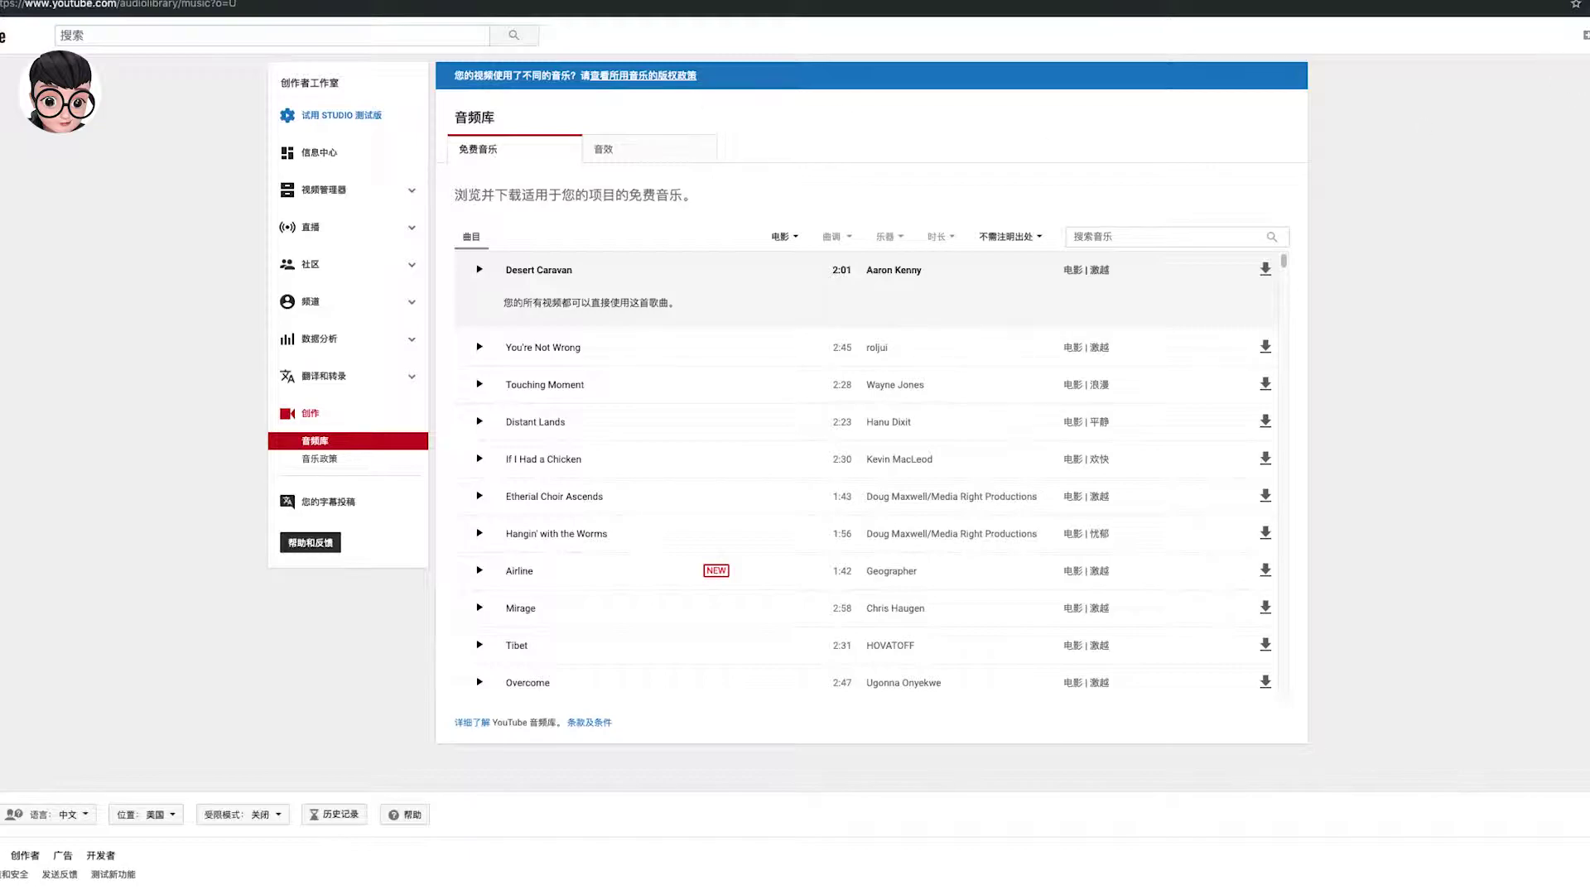
# - Open the browser's extensions page and go from there to the Chrome Web Store
pyautogui.click(1584, 35)
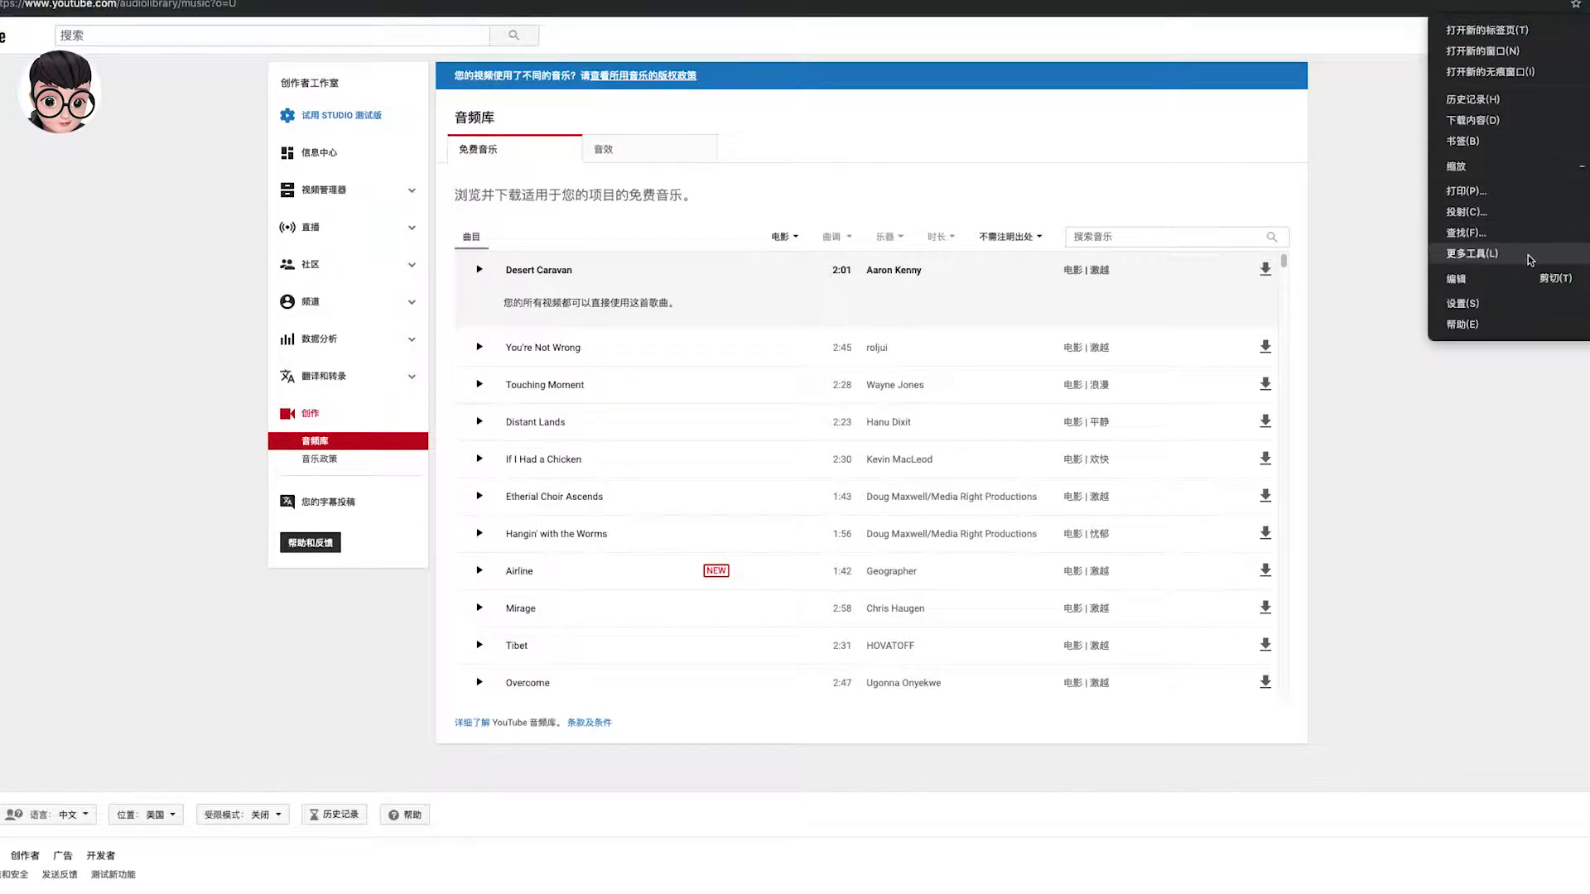
pyautogui.moveTo(1528, 257)
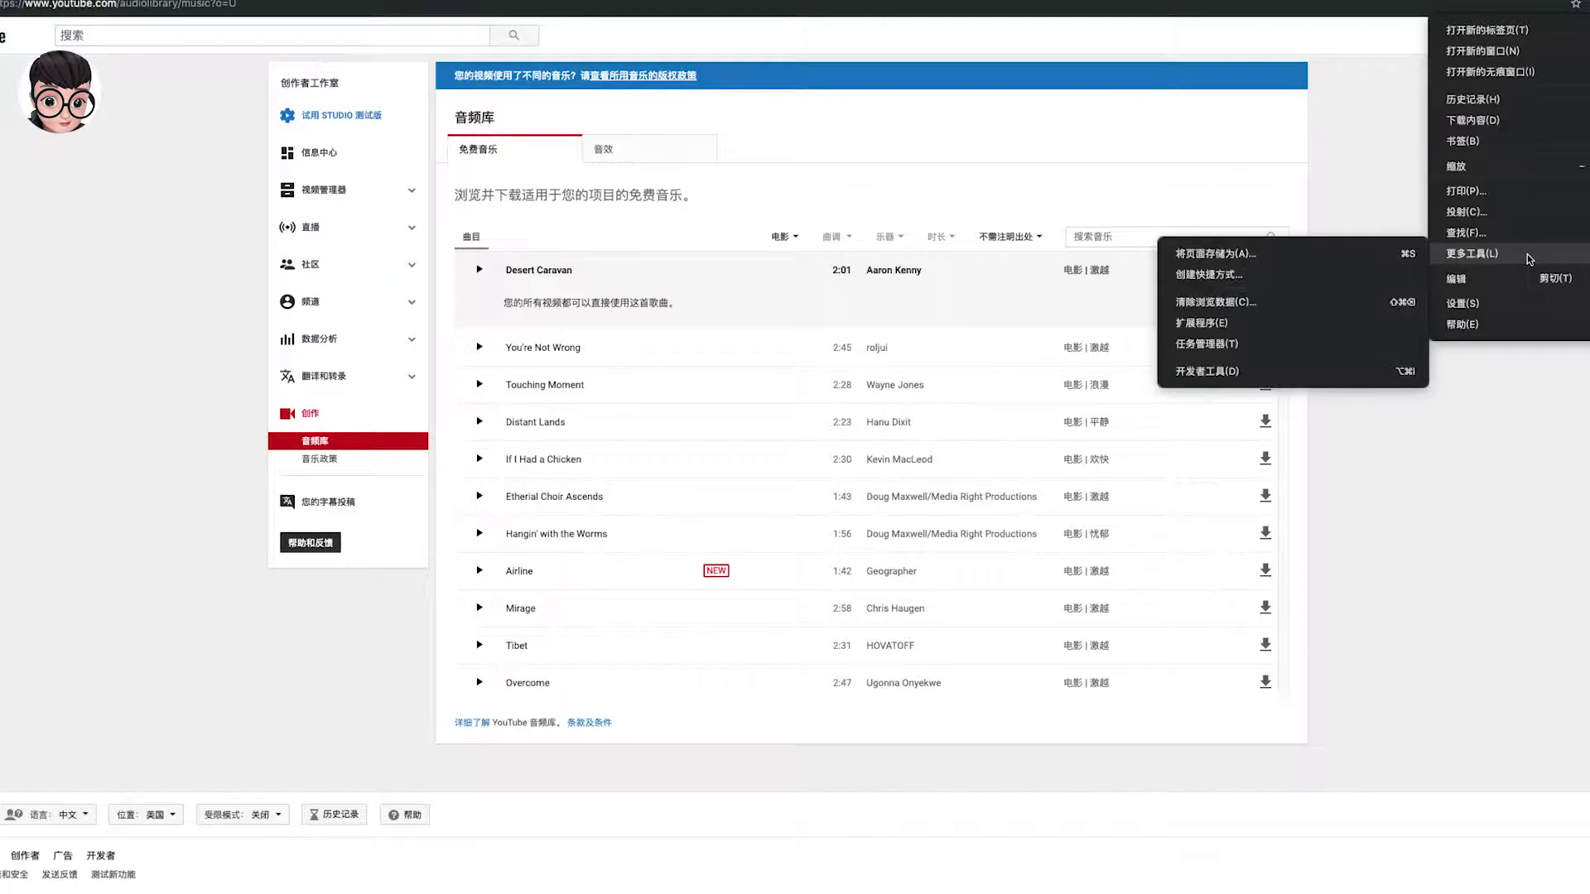
pyautogui.click(1245, 328)
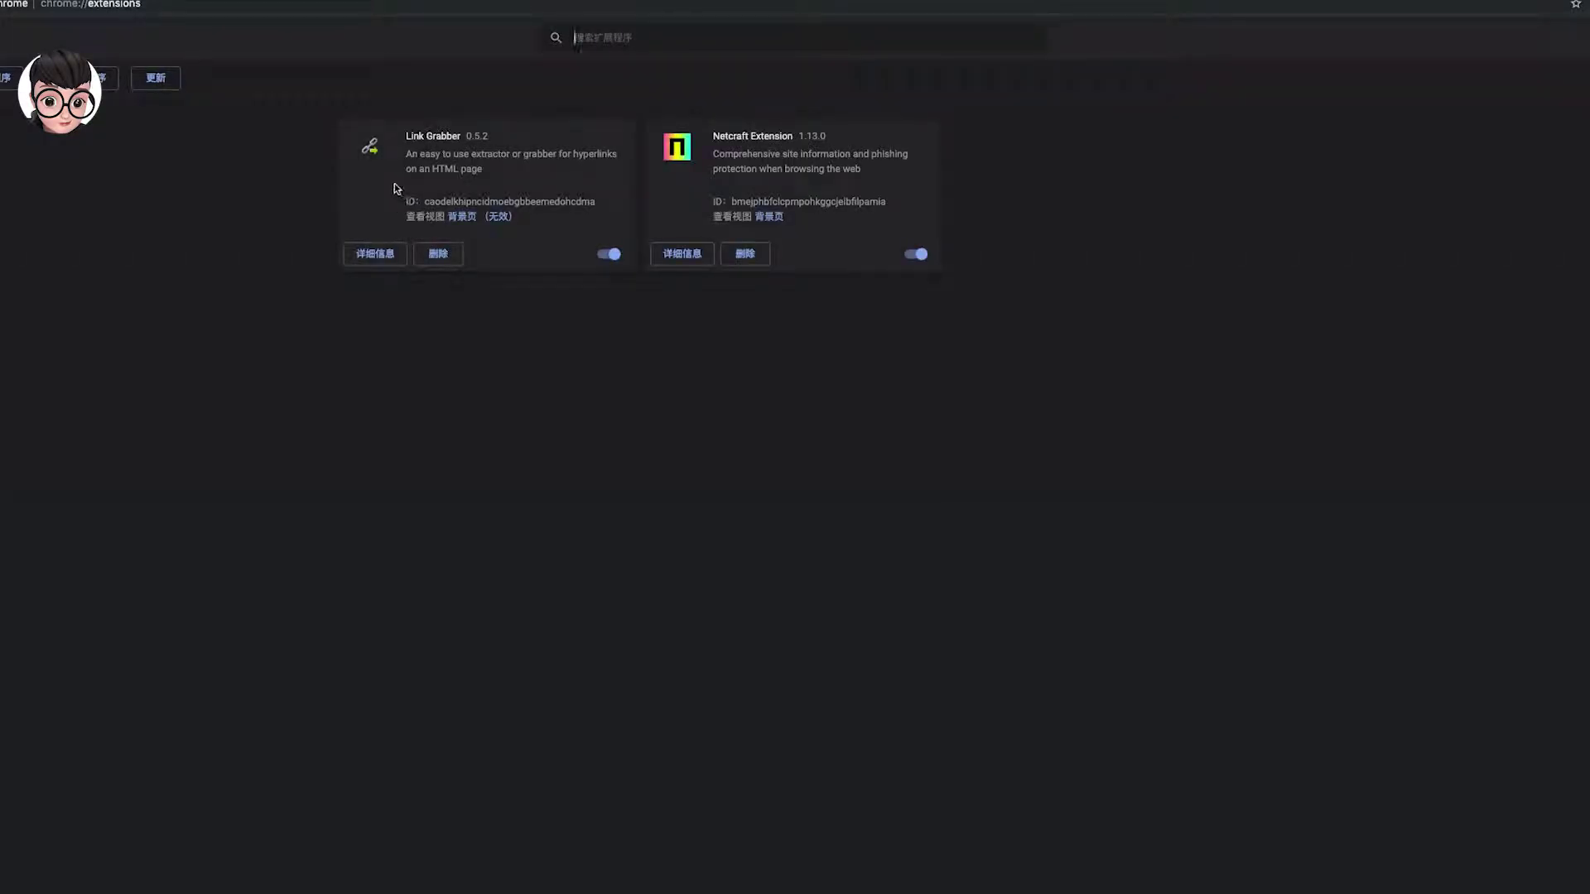
pyautogui.click(16, 37)
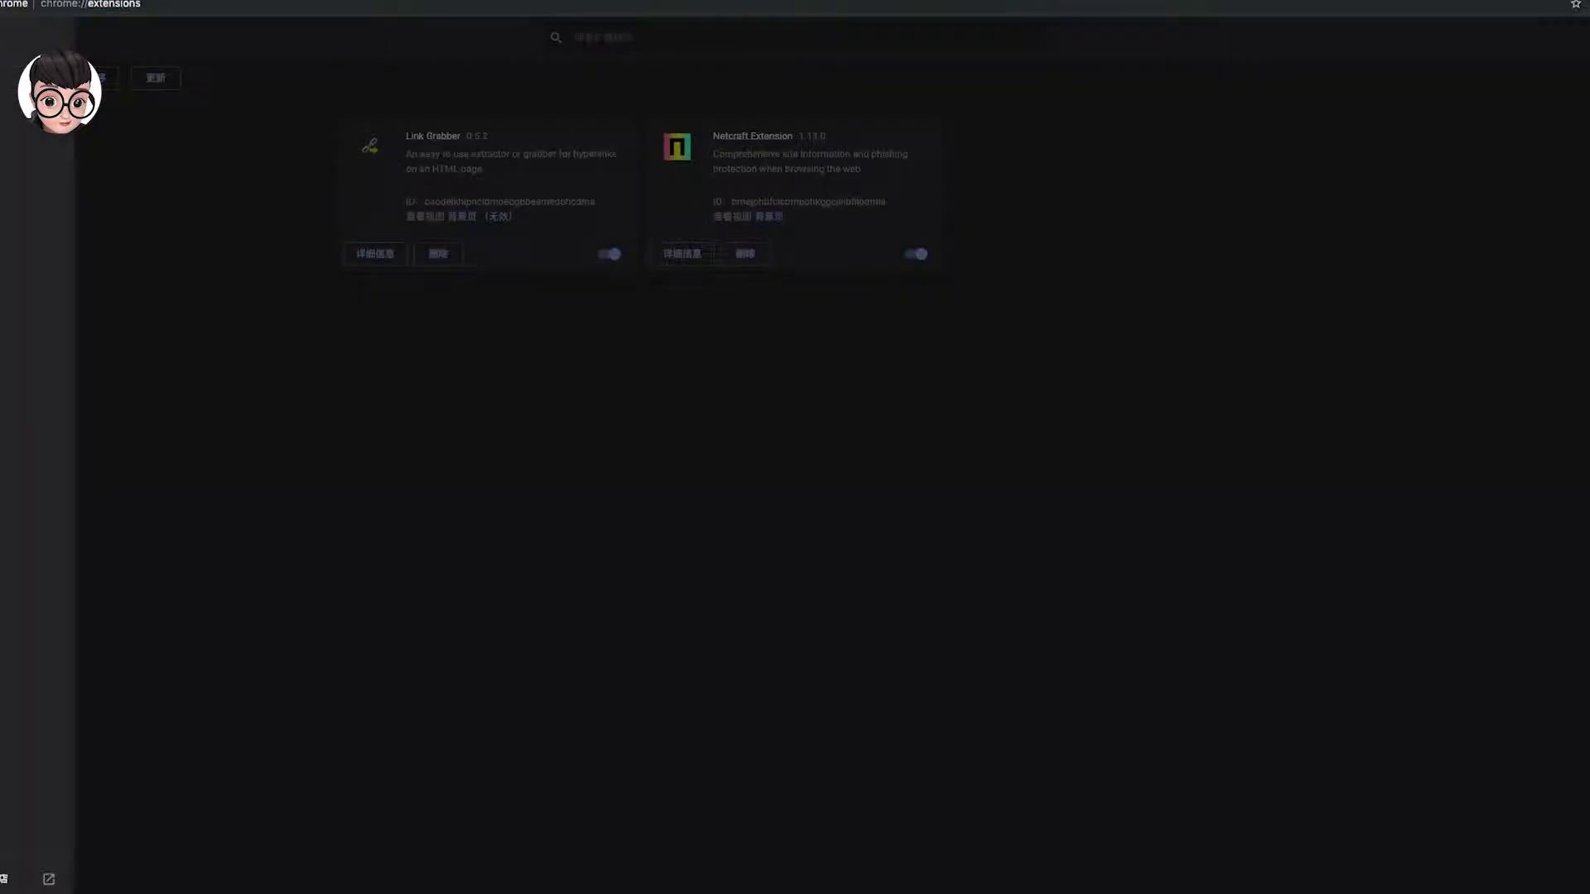
pyautogui.click(10, 877)
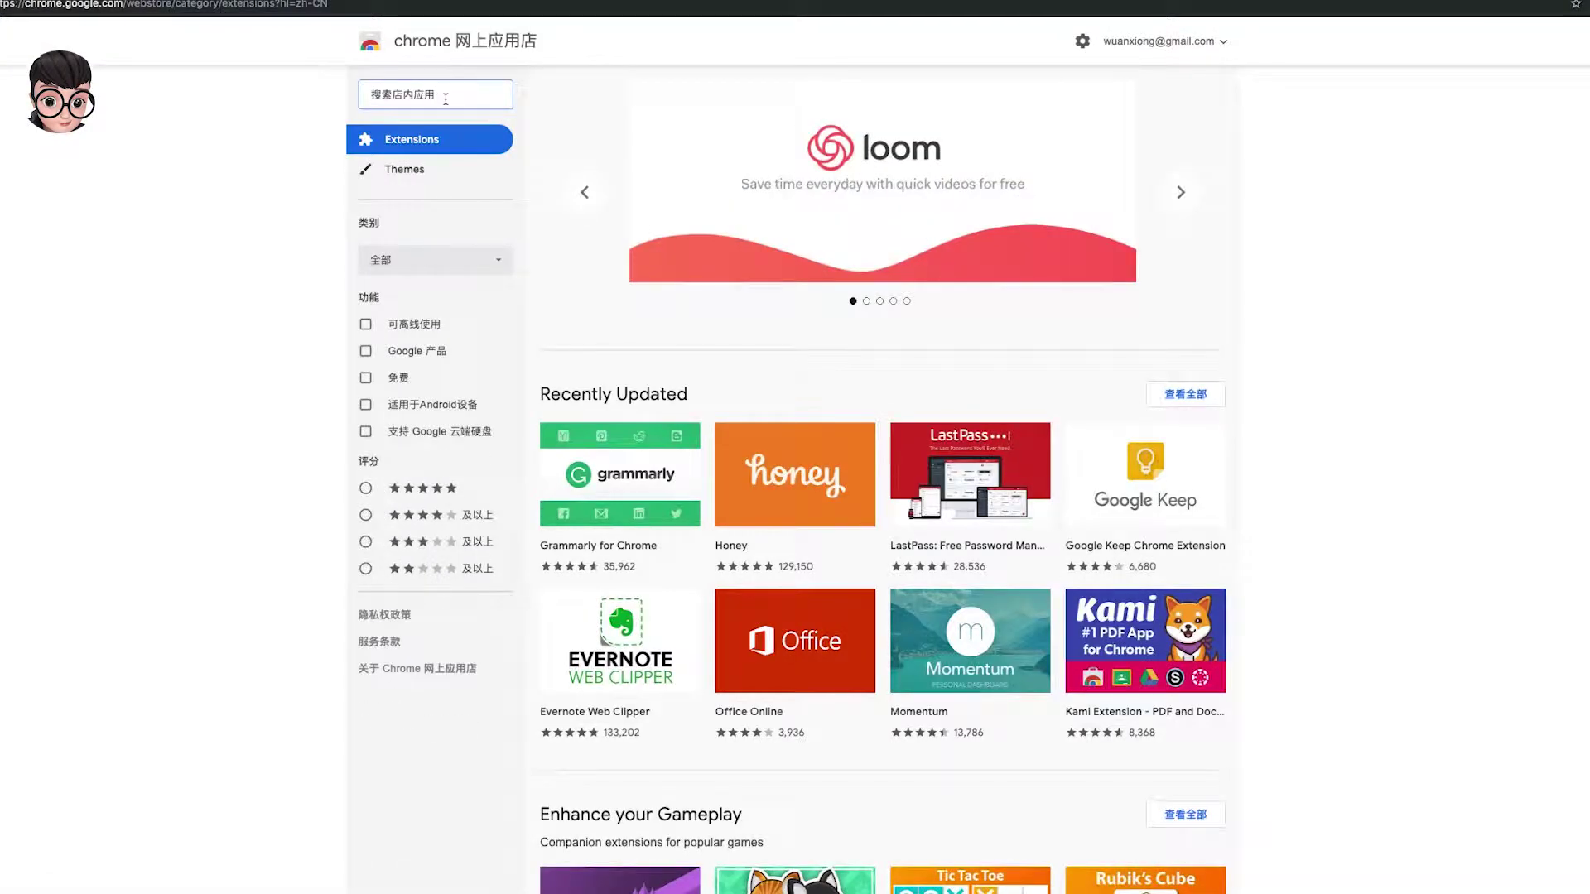
# - Search the store for "link grabber" and open the Link Grabber extension's detail page to check its name
pyautogui.click(446, 99)
pyautogui.write('link ')
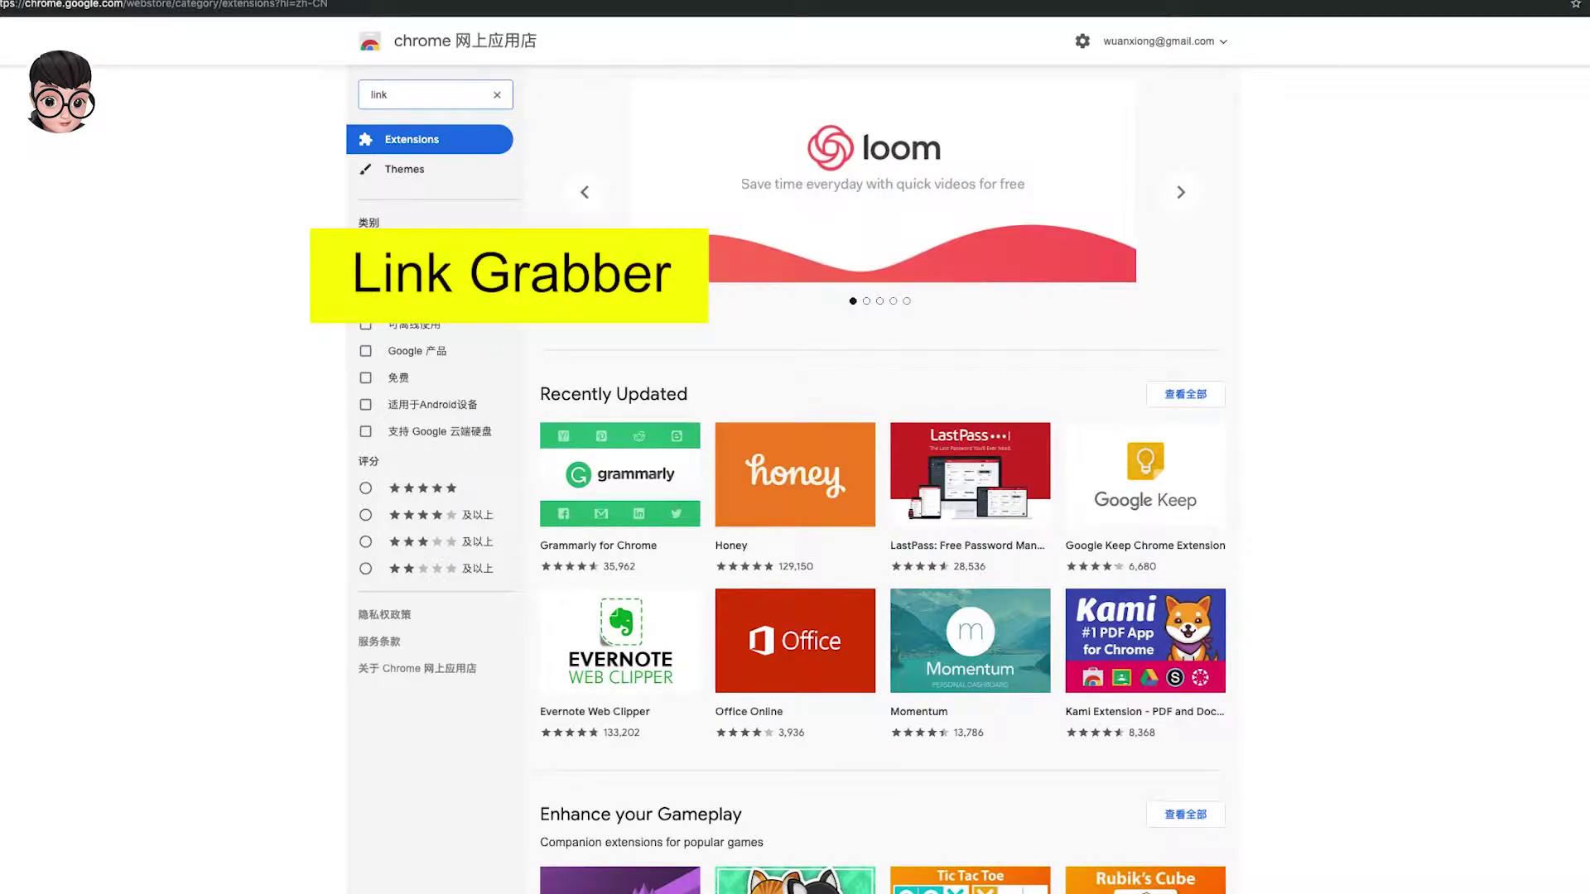
pyautogui.write('g')
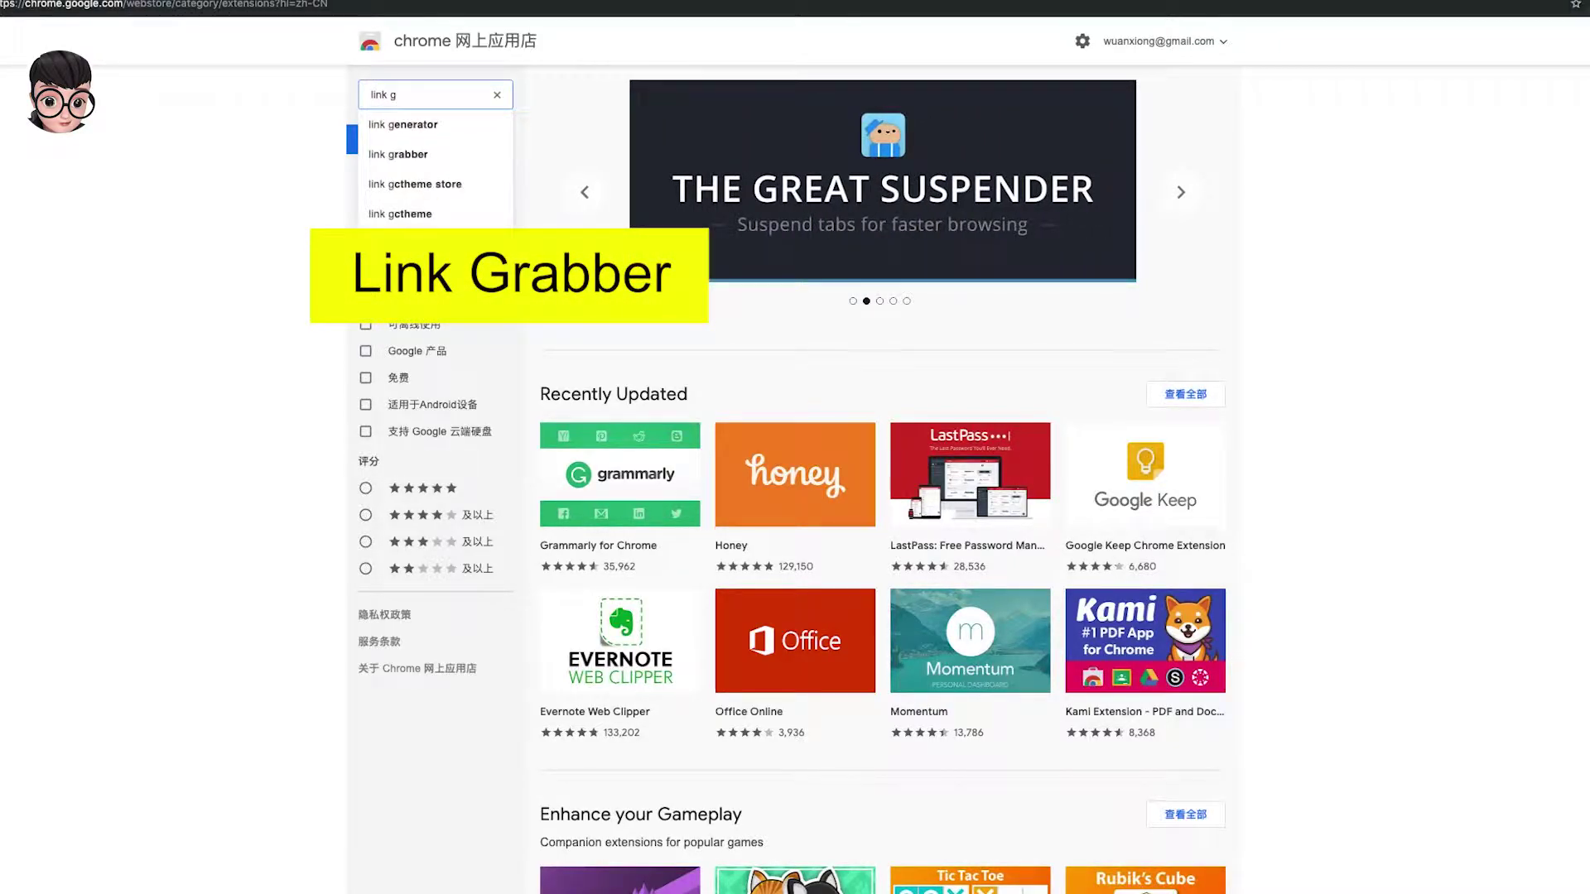
pyautogui.press('Down')
pyautogui.press('Down')
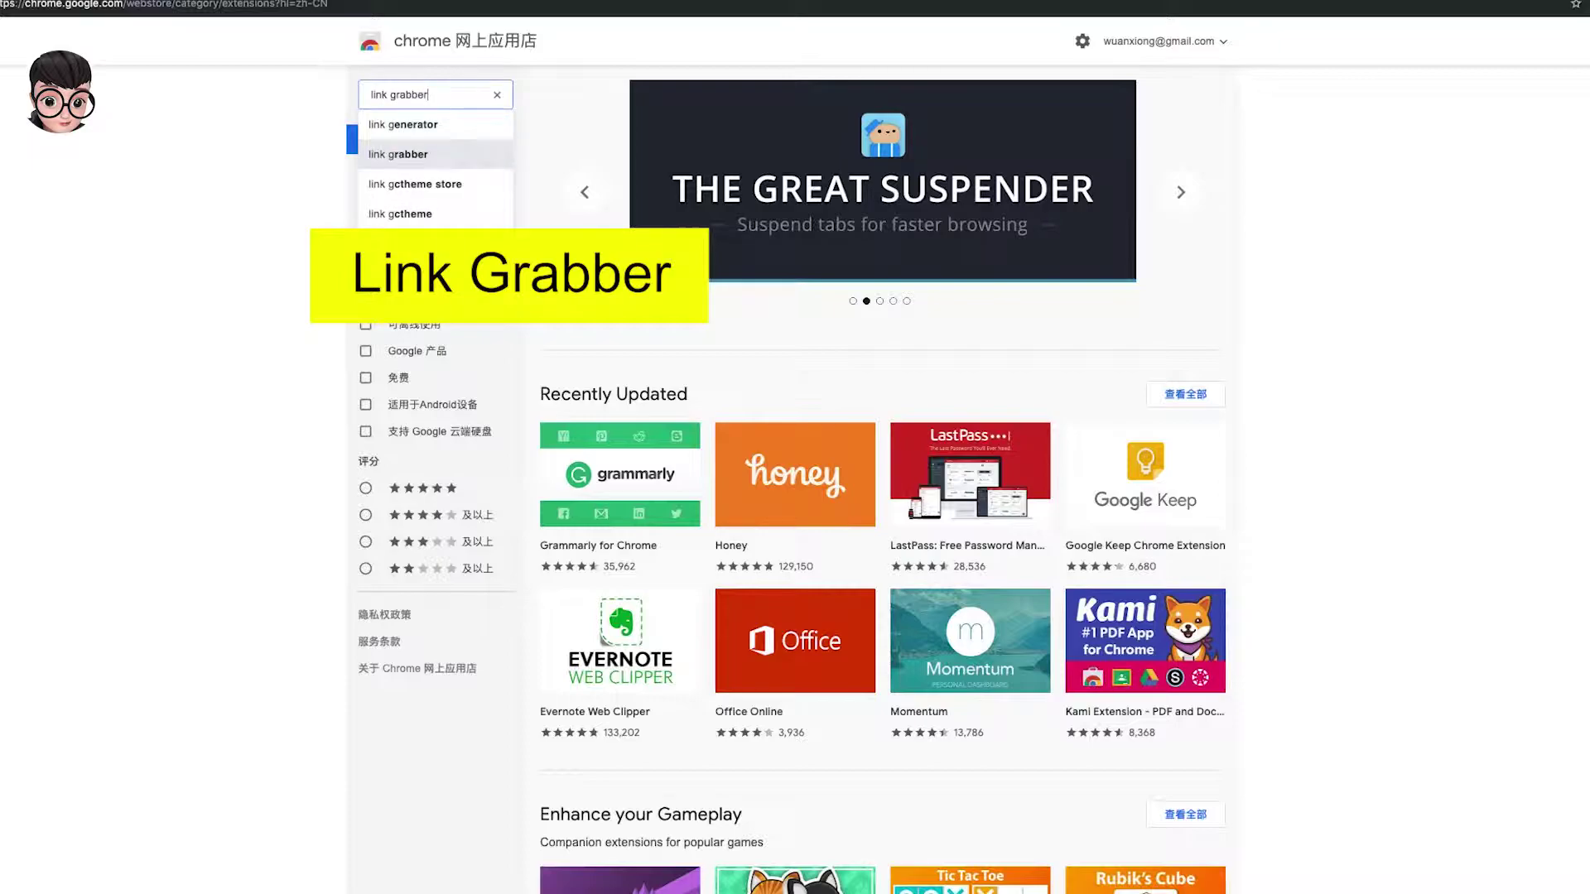
pyautogui.press('Return')
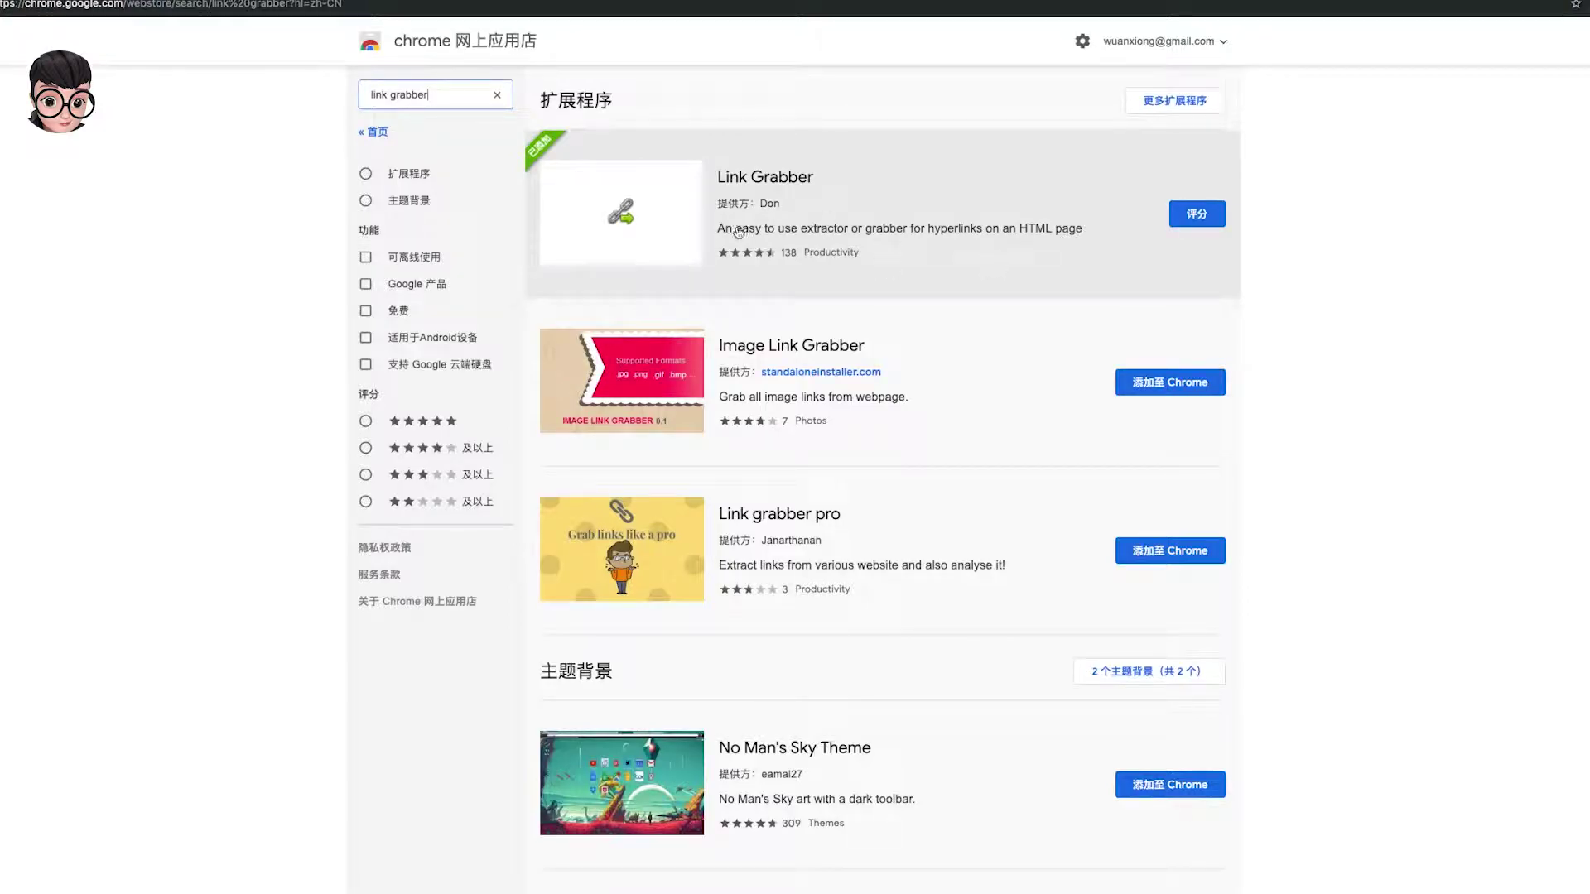
pyautogui.click(755, 190)
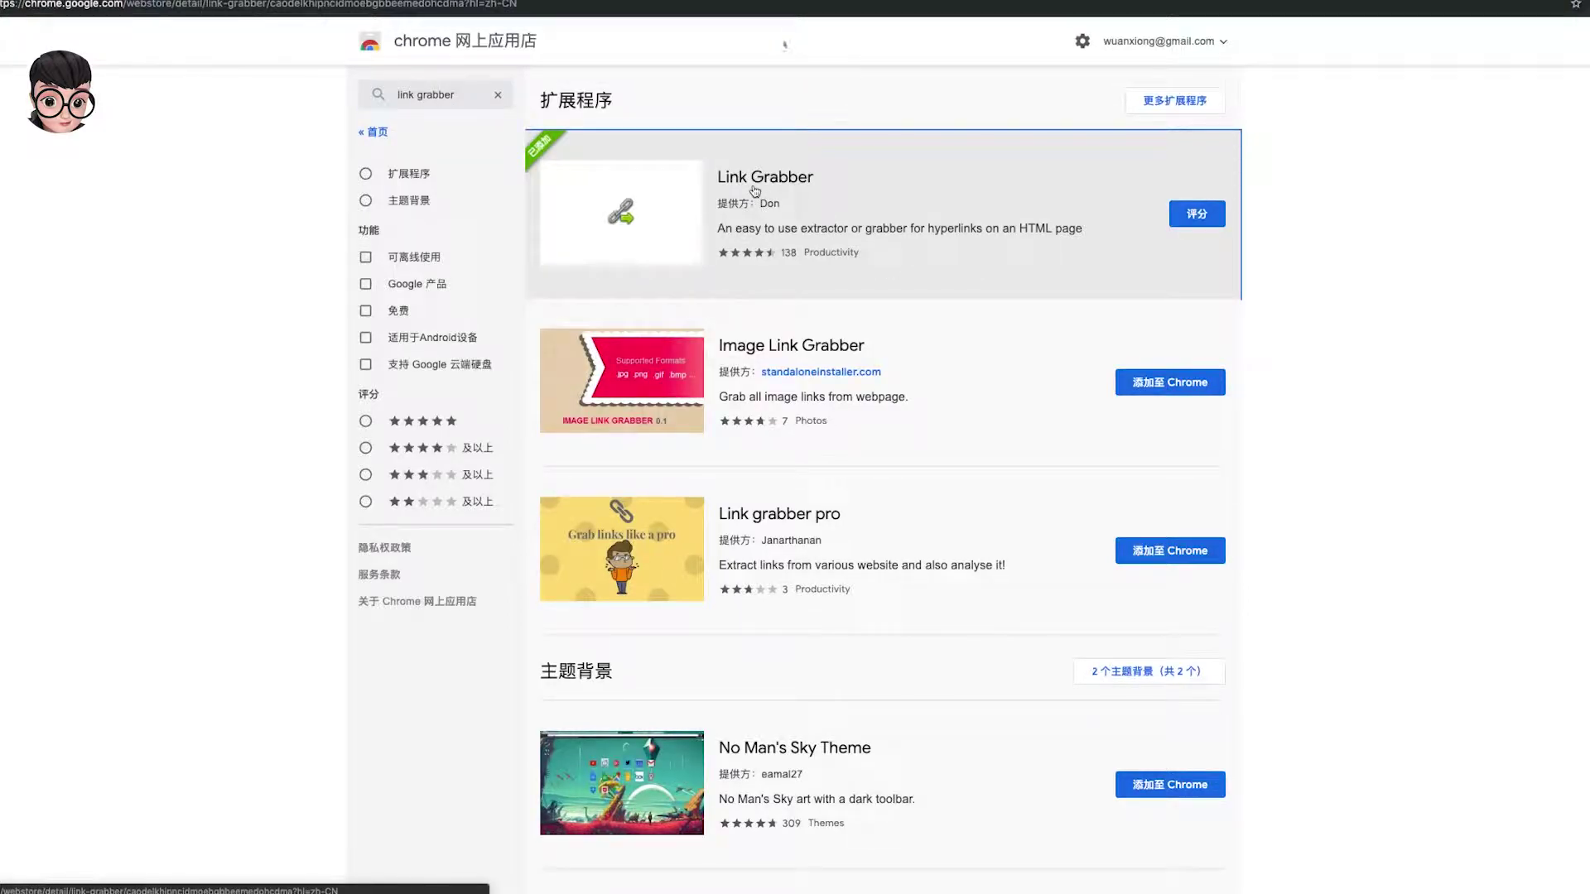
pyautogui.moveTo(509, 152)
pyautogui.mouseDown()
pyautogui.moveTo(608, 146)
pyautogui.moveTo(473, 145)
pyautogui.mouseUp()
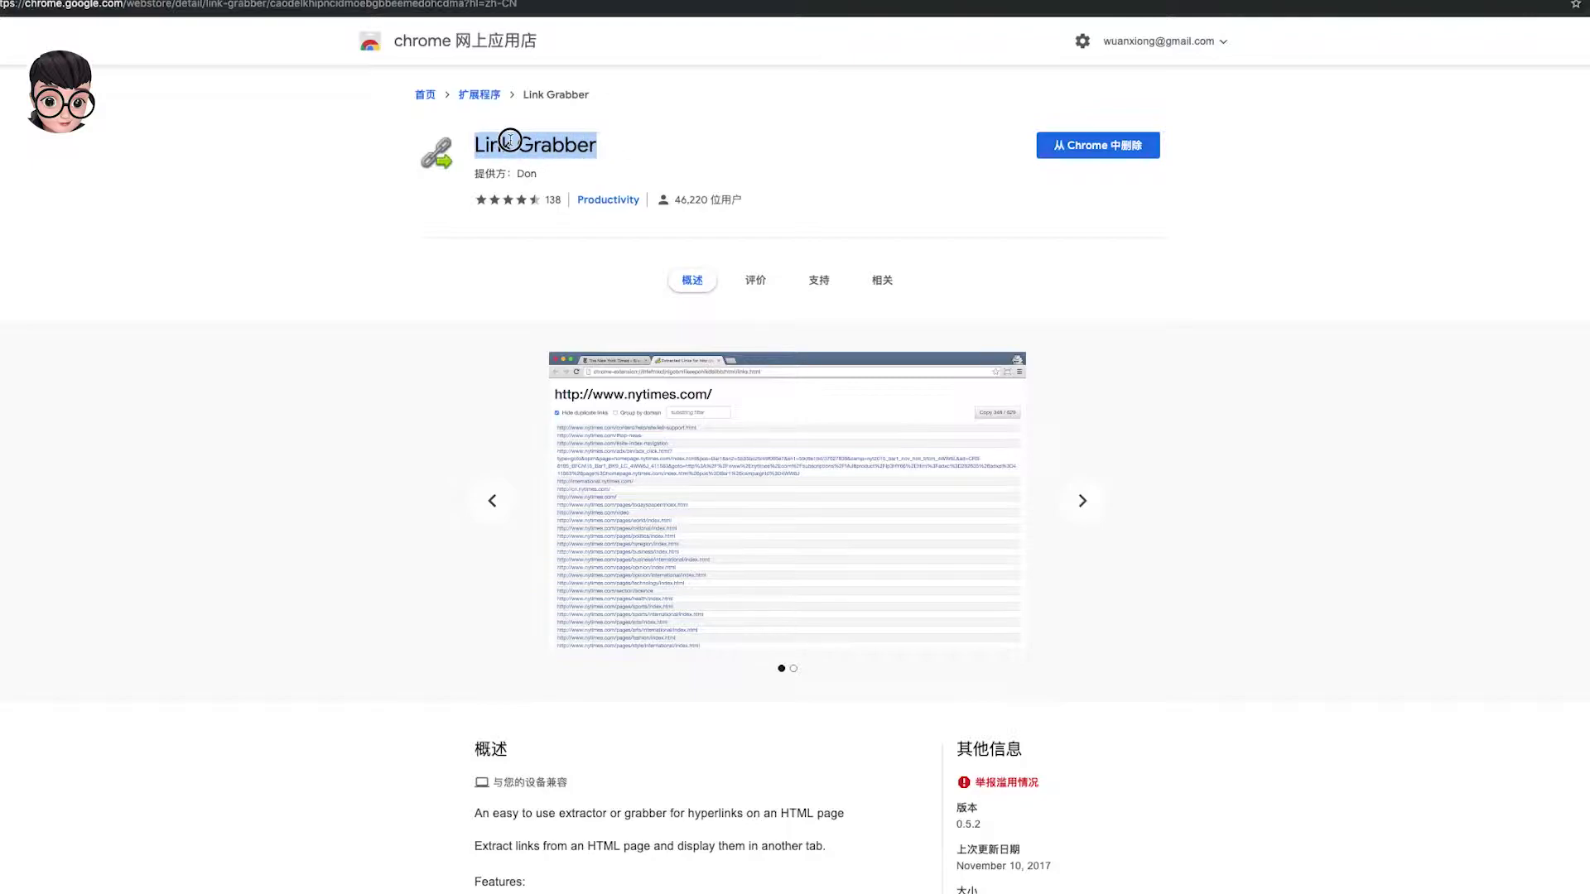
pyautogui.click(507, 143)
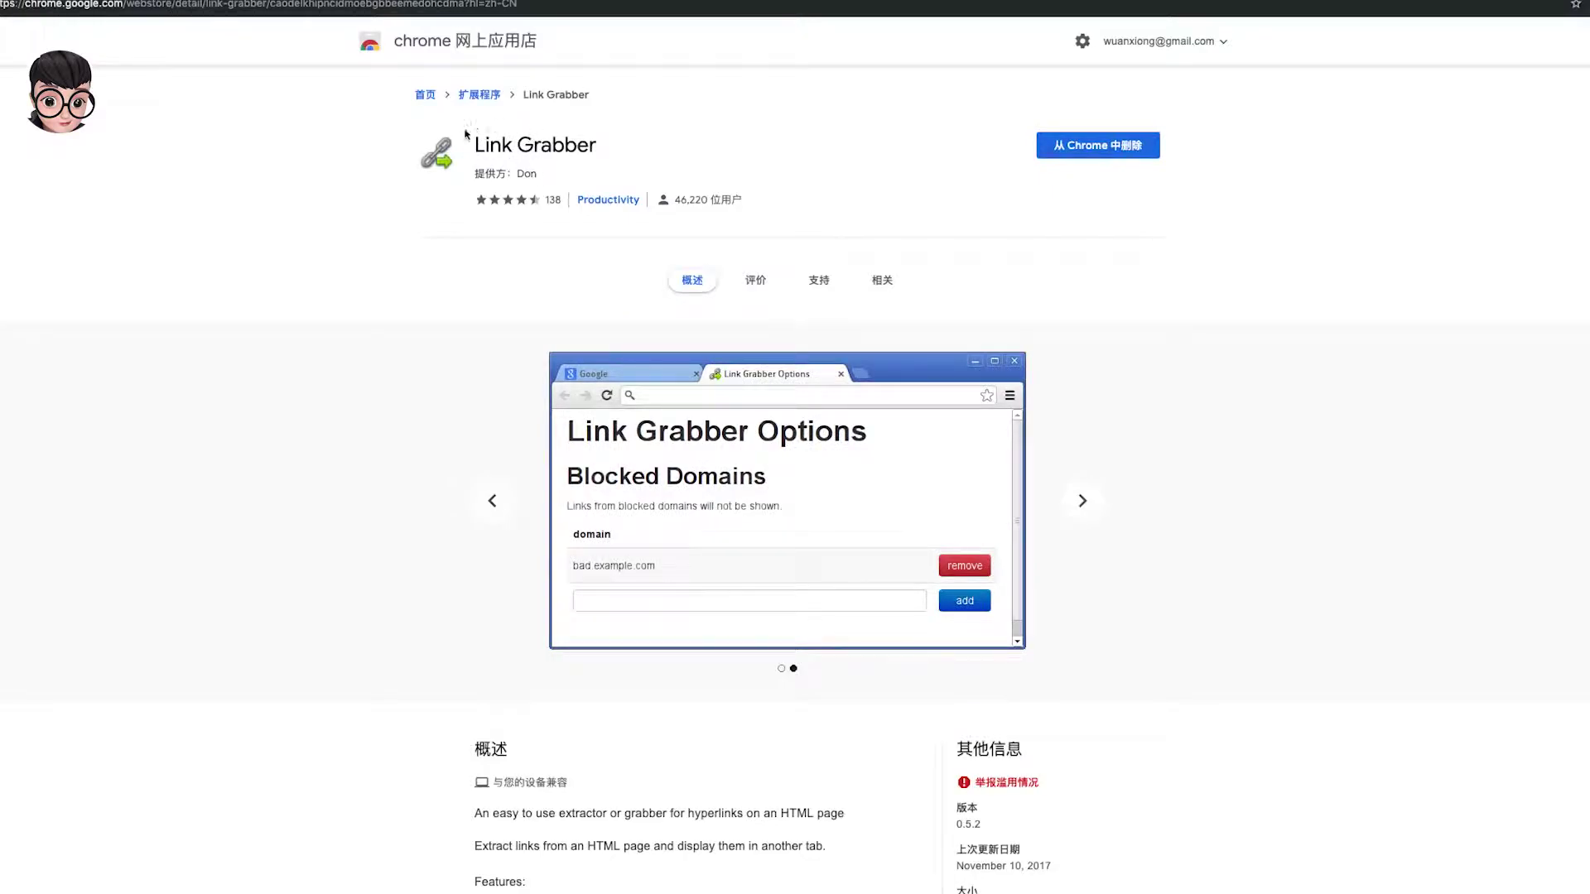
# - Return to the store's home page, search for "chrono download manager" and open the Chrono Download Manager detail page
pyautogui.click(425, 95)
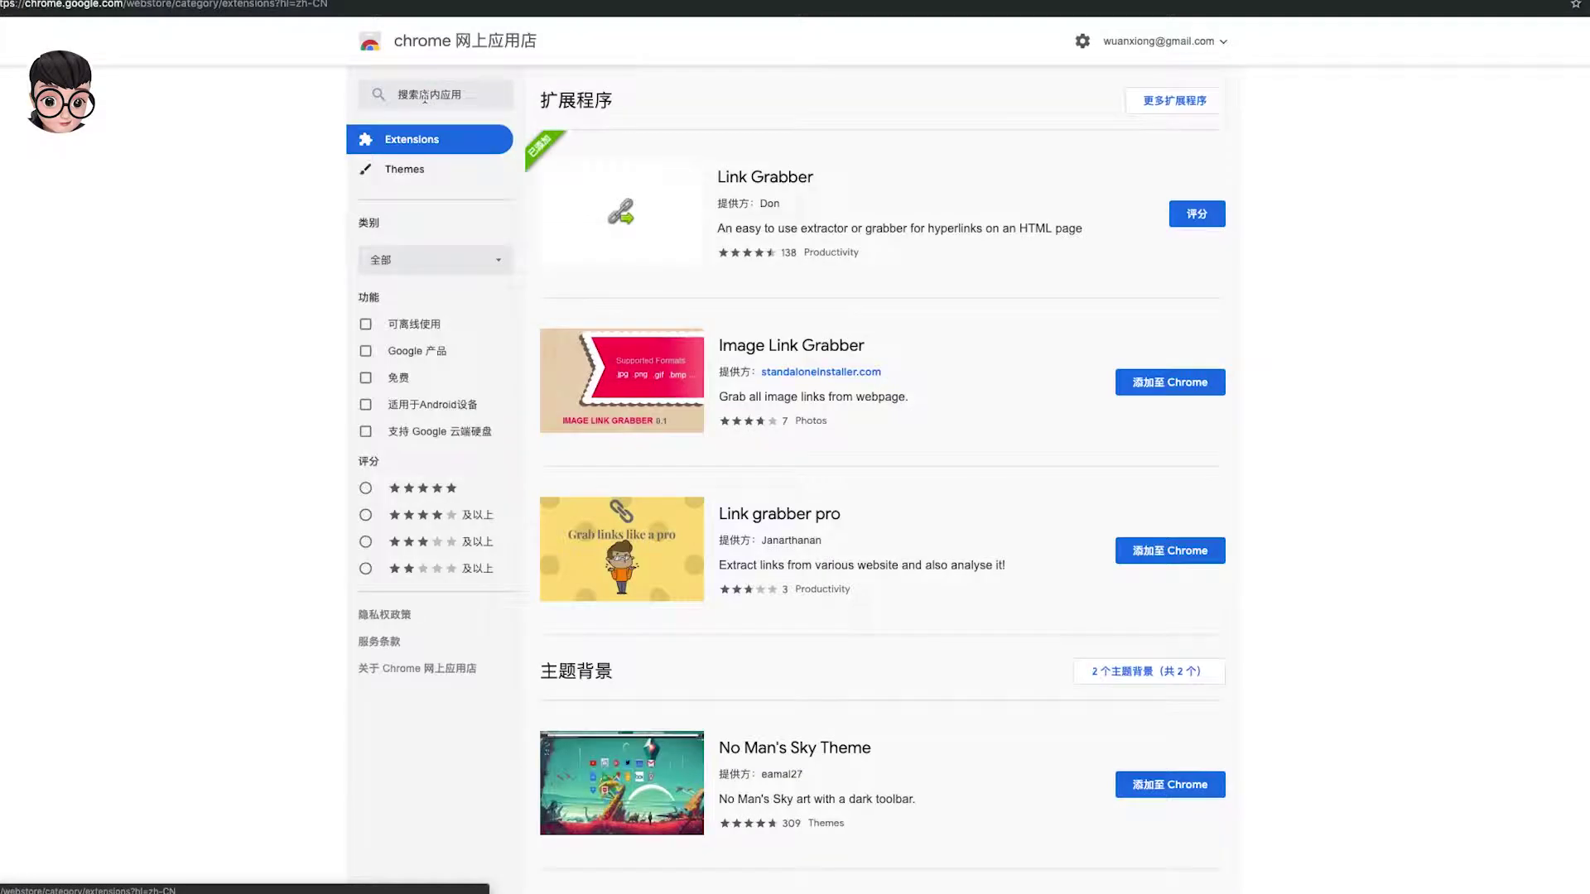
pyautogui.click(425, 95)
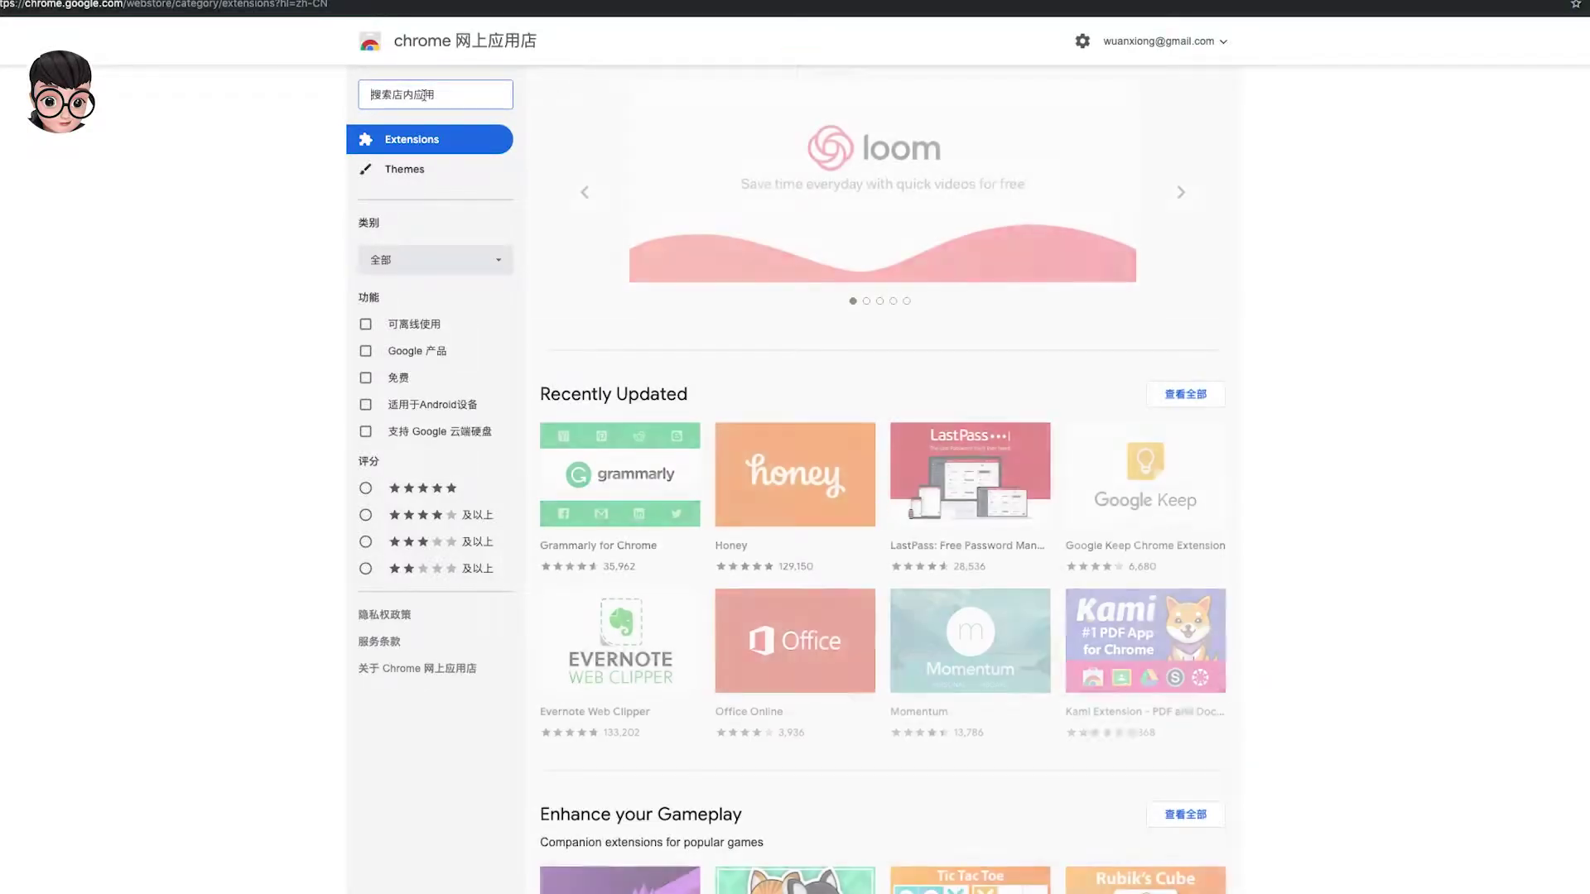
pyautogui.write('chrono downloader')
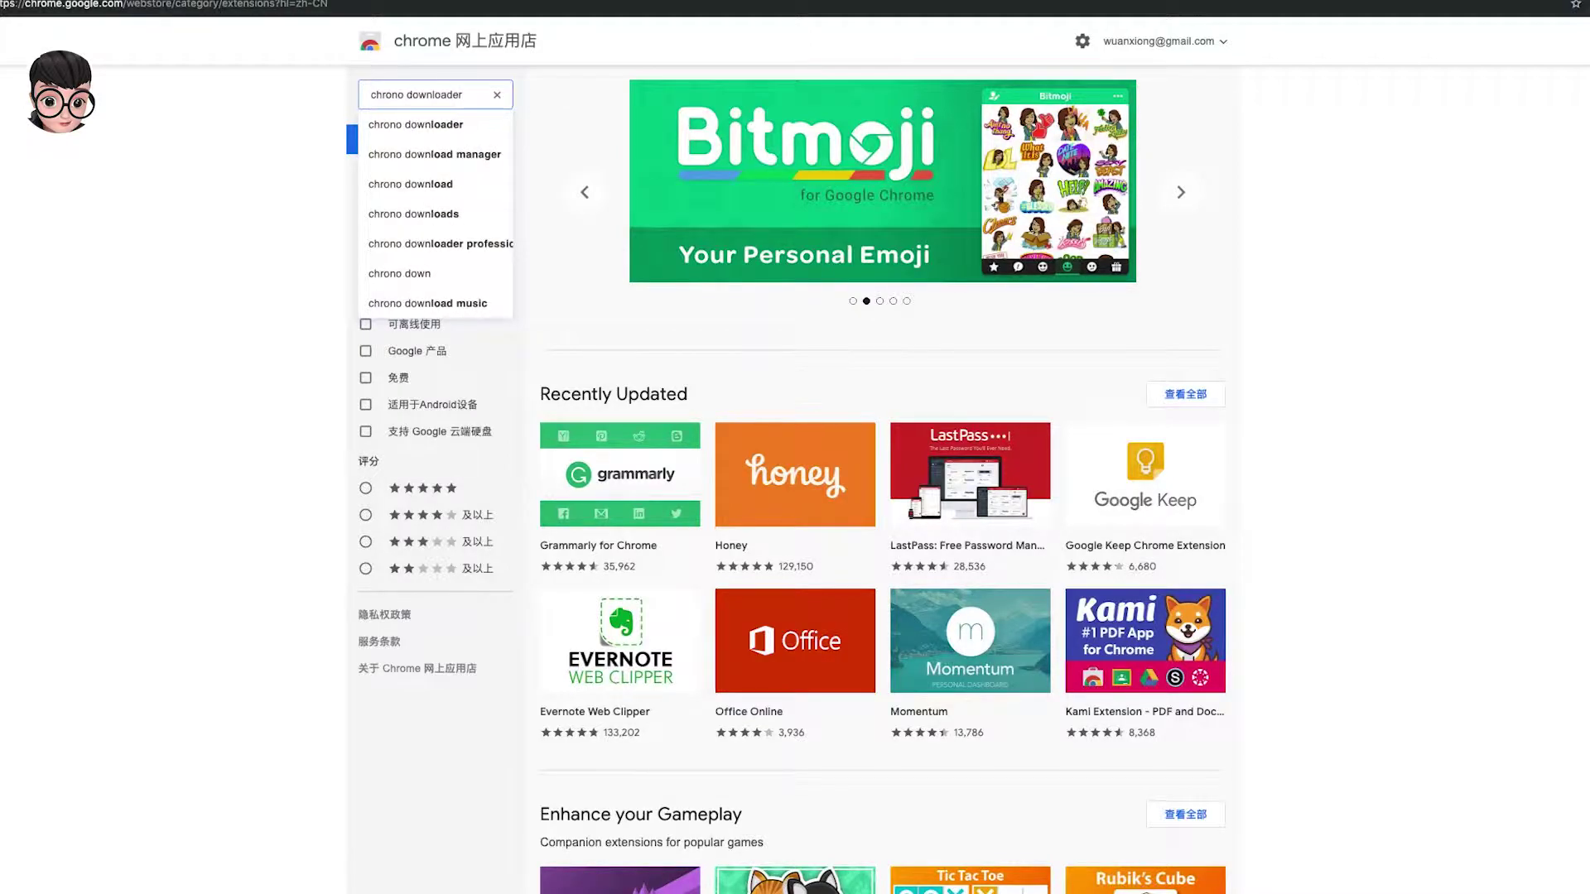
pyautogui.press('Down')
pyautogui.press('Down')
pyautogui.press('Return')
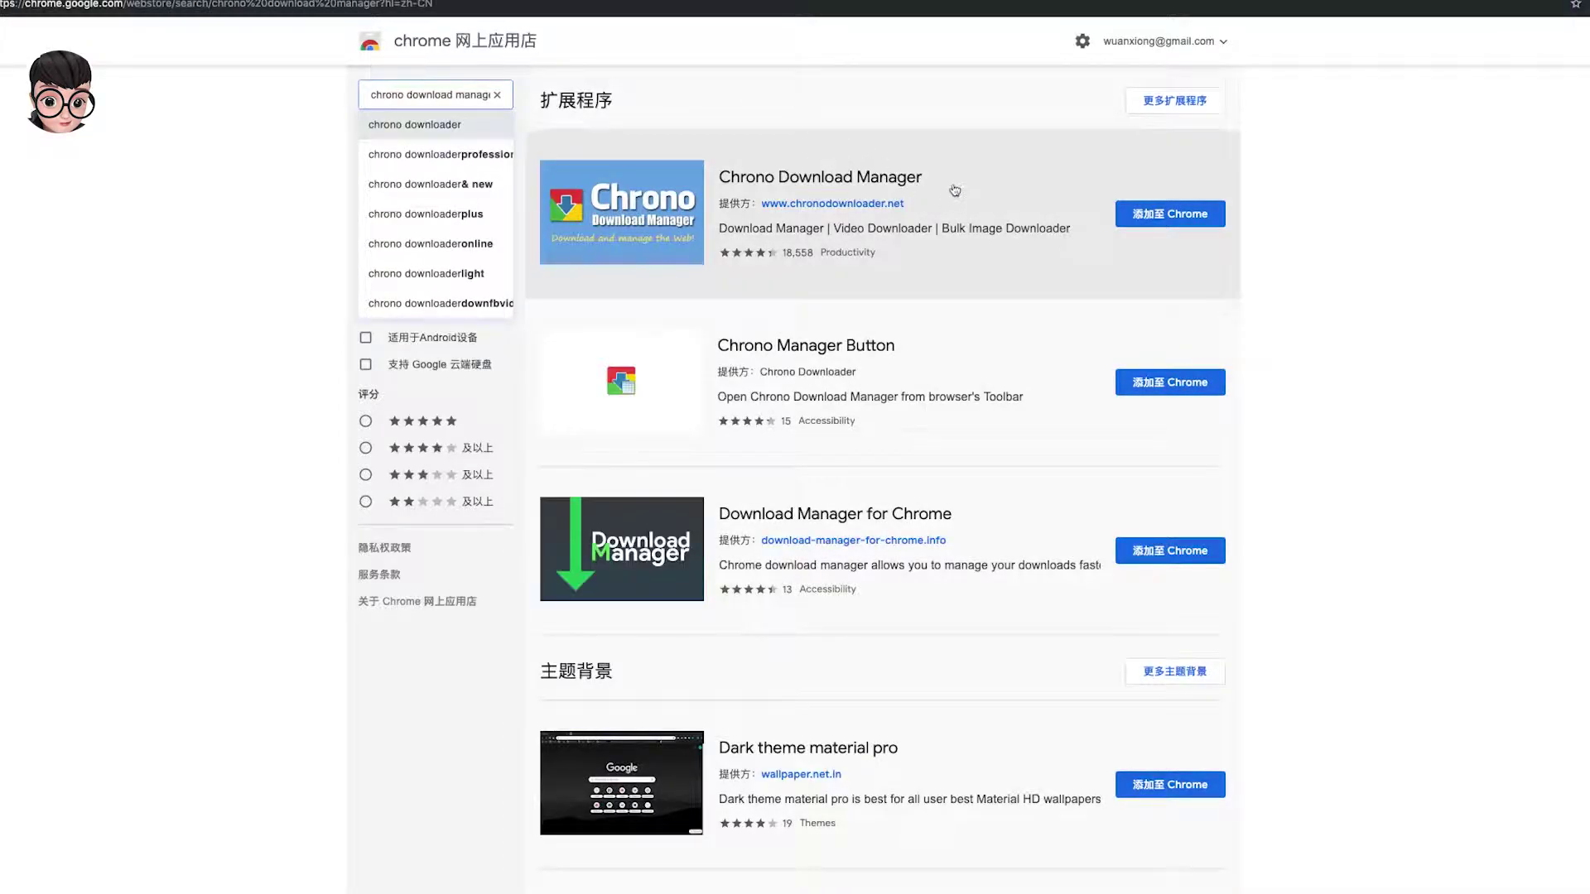
pyautogui.click(834, 177)
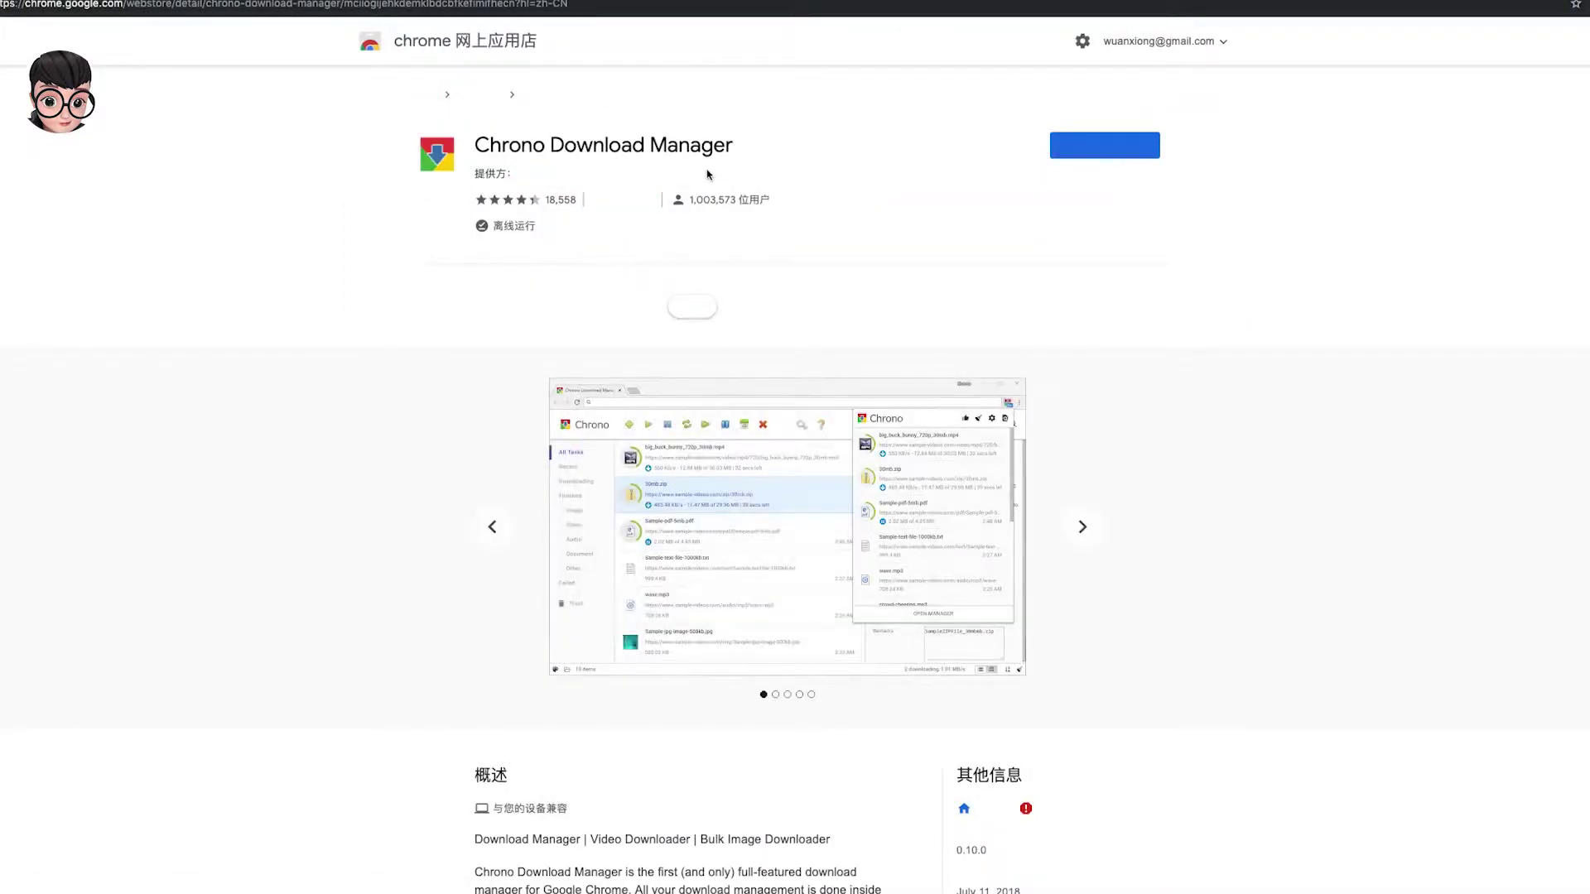
pyautogui.doubleClick(702, 148)
pyautogui.tripleClick(703, 148)
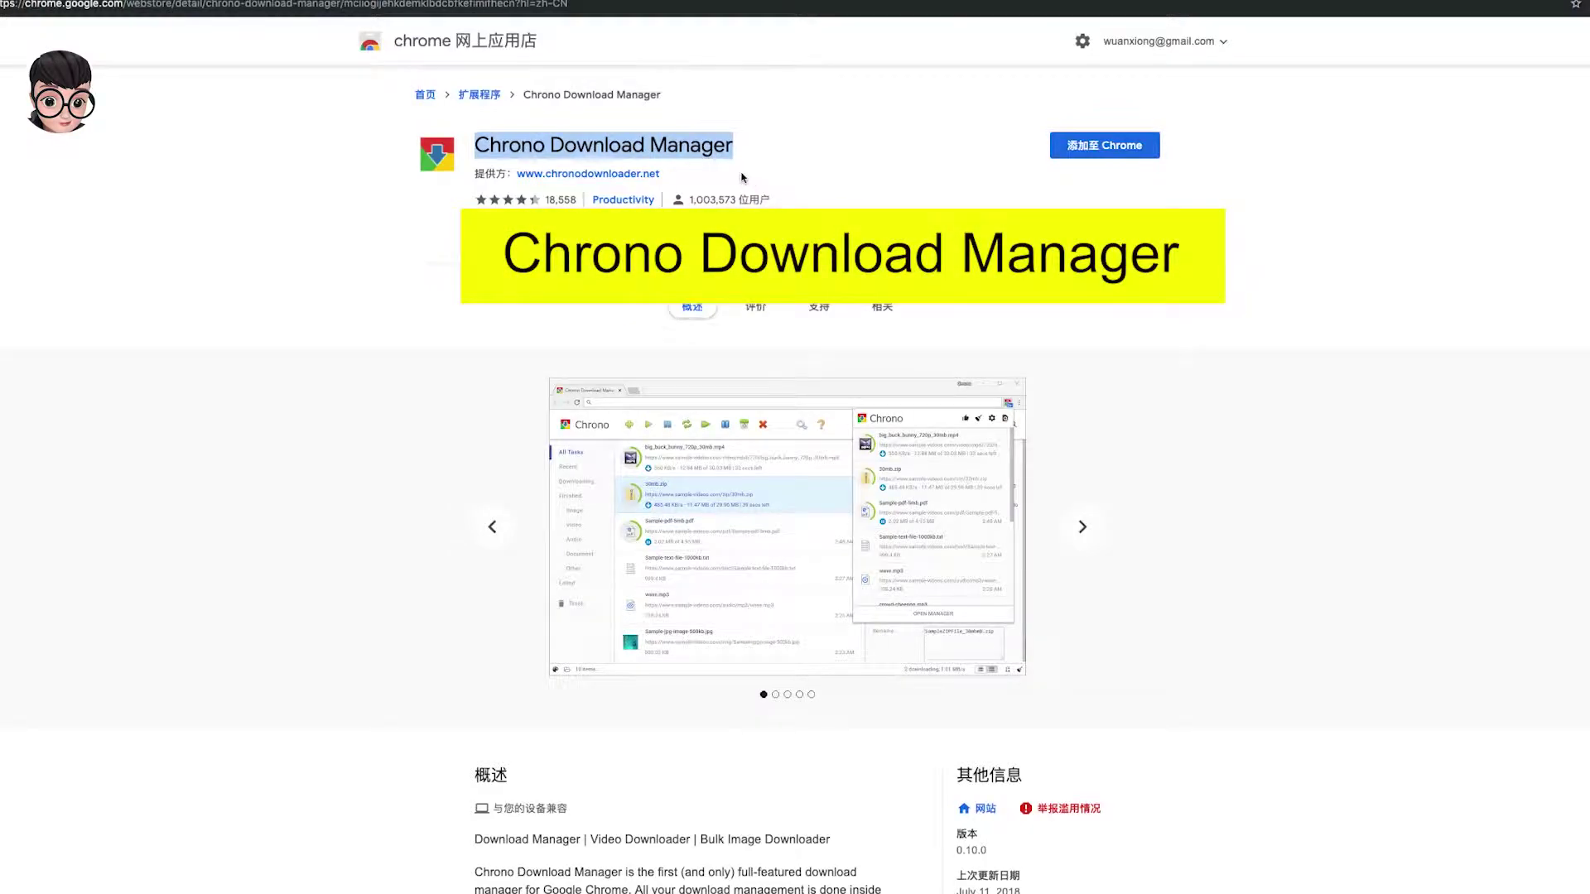
# - Add the Chrono Download Manager extension to Chrome, confirm the installation and dismiss its welcome message
pyautogui.moveTo(472, 145); pyautogui.dragTo(544, 146)
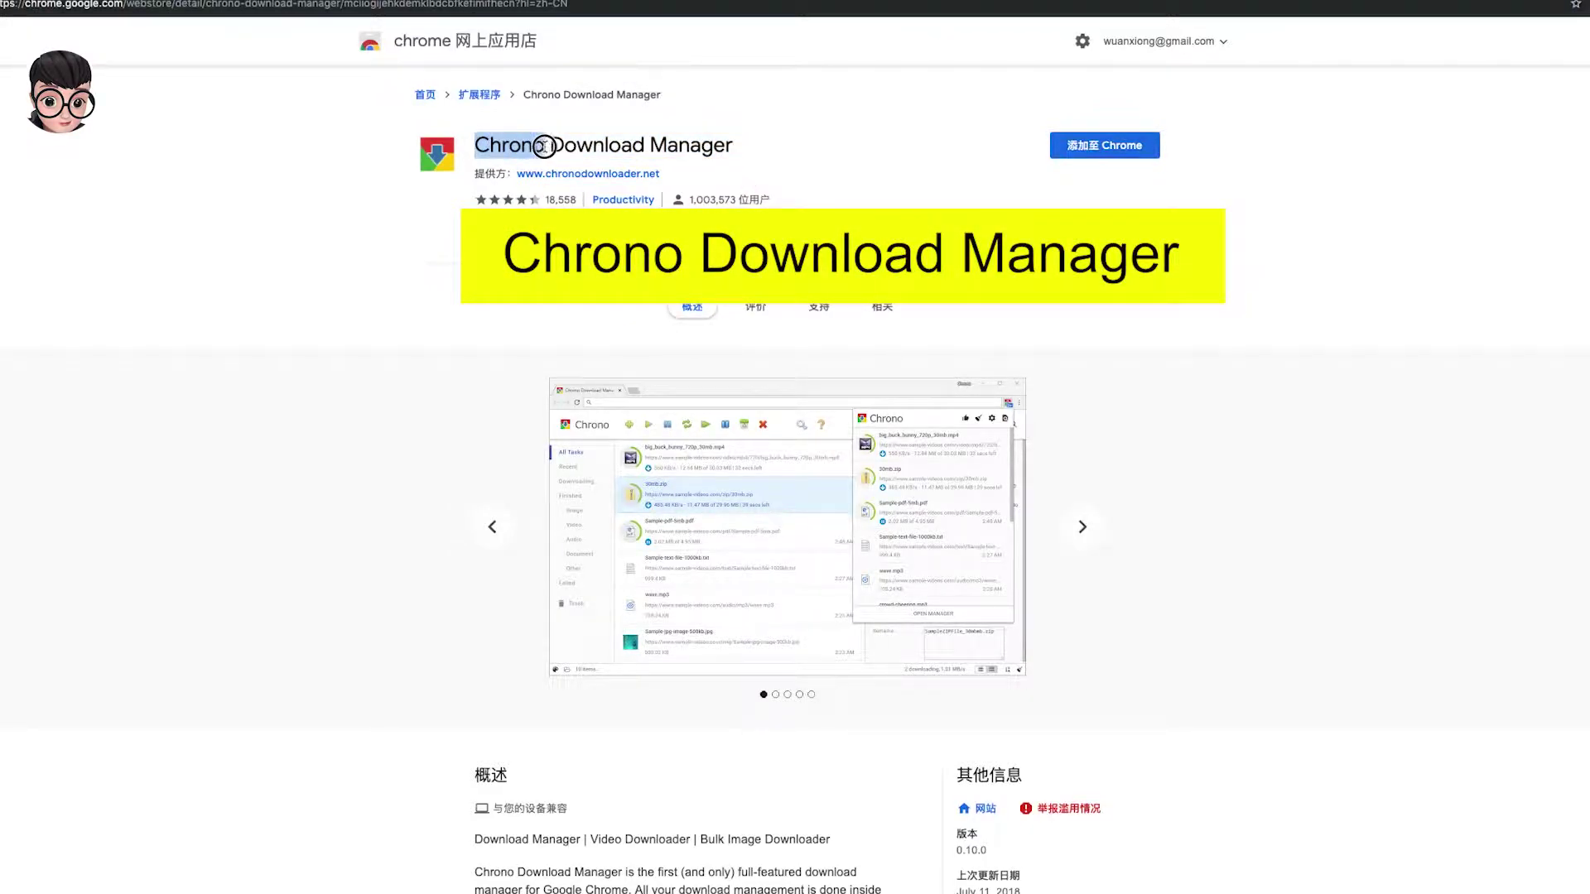
pyautogui.click(1105, 145)
pyautogui.click(823, 207)
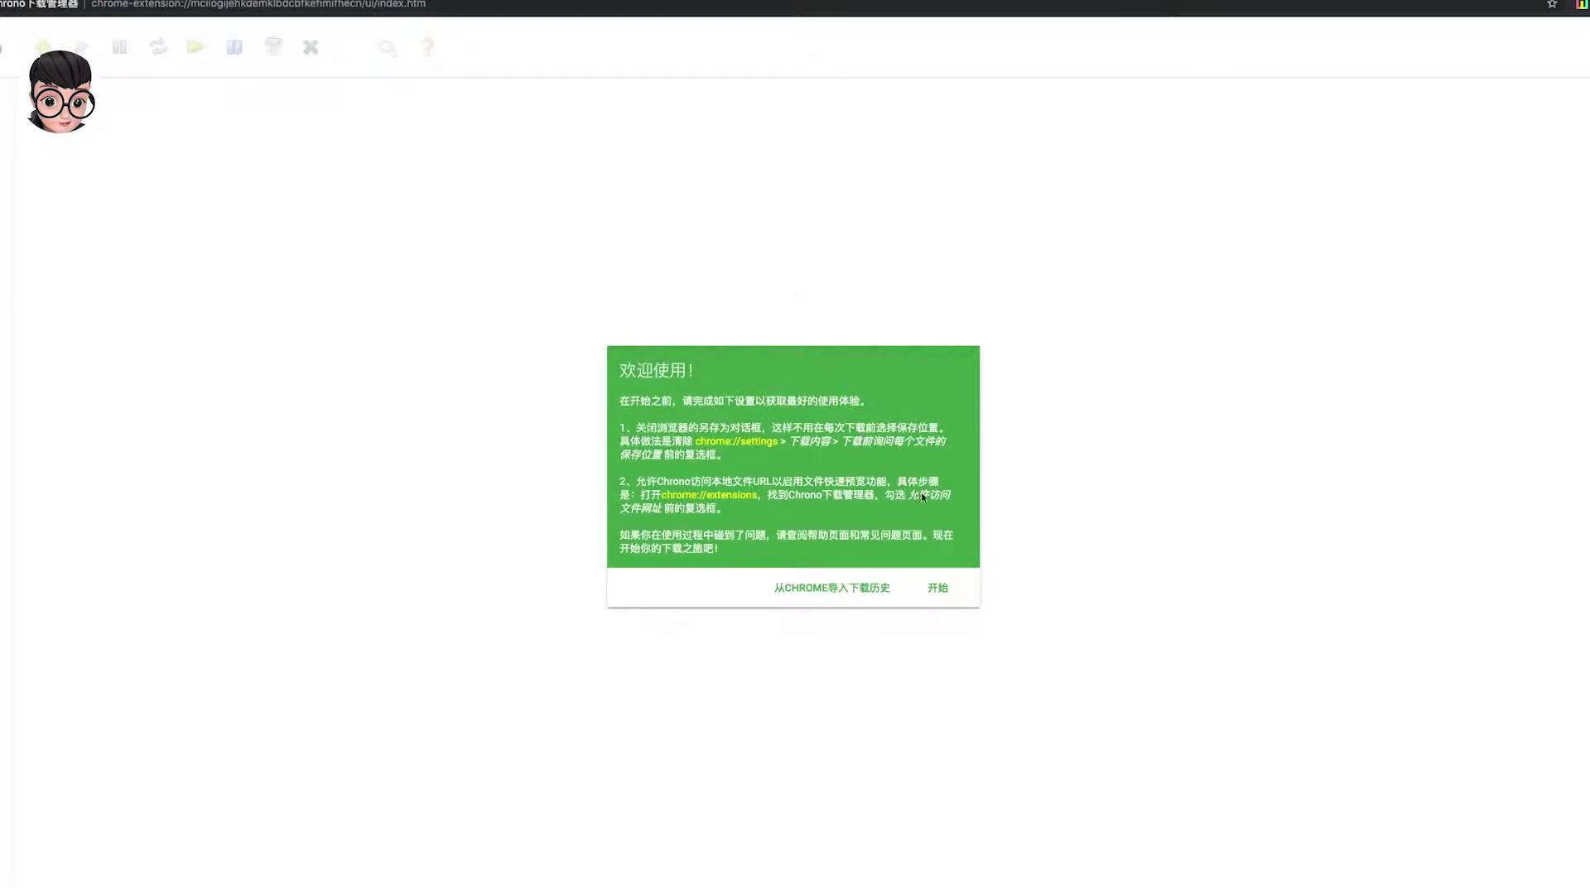
pyautogui.click(934, 590)
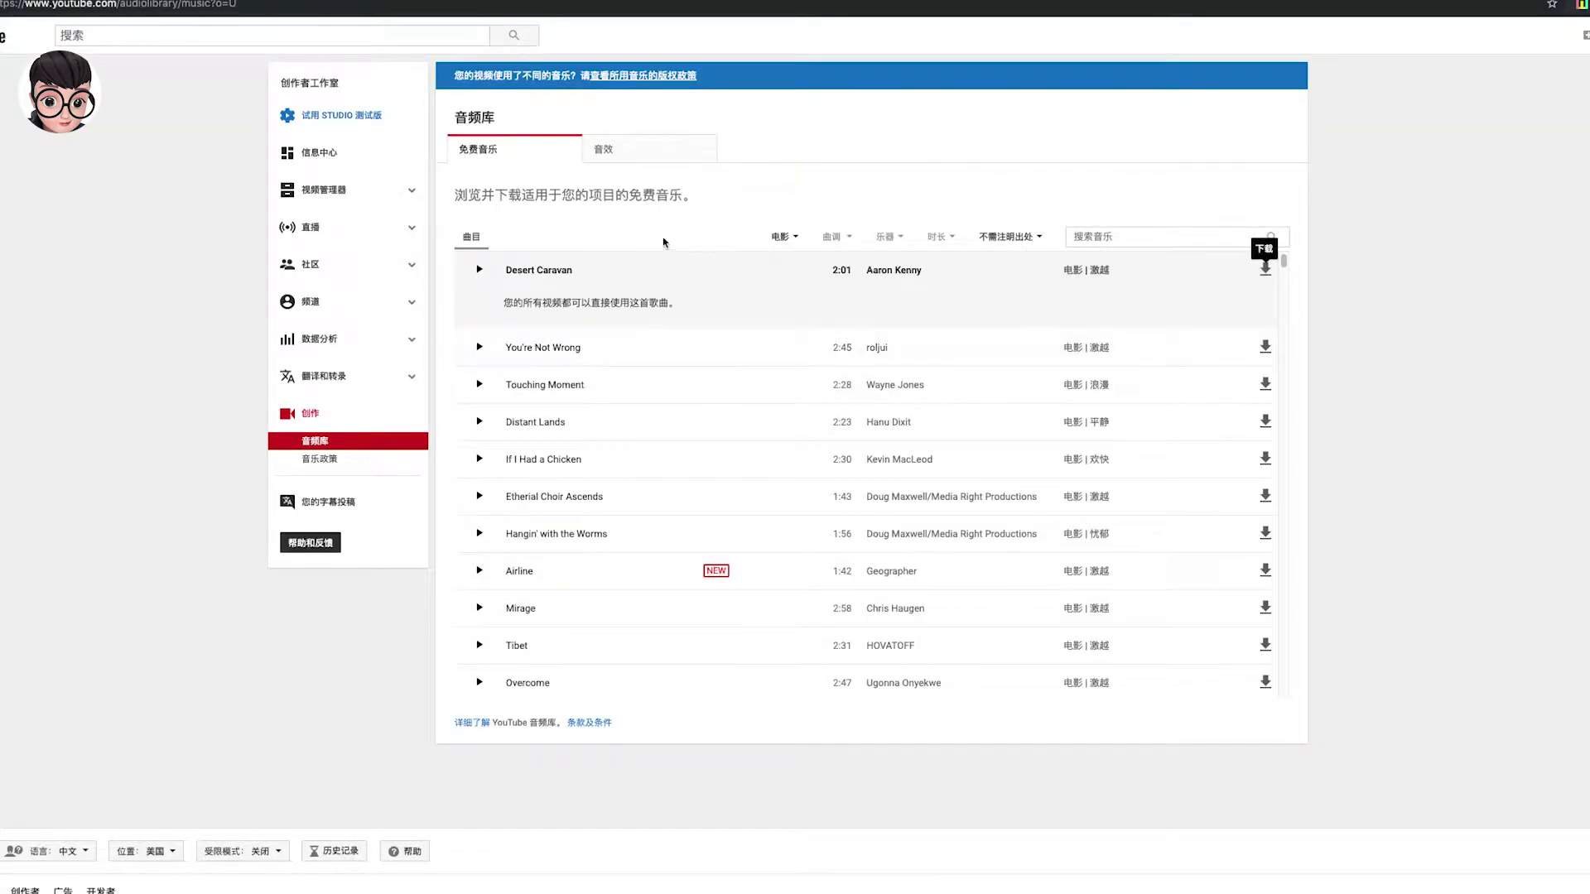
# - Extract the YouTube Audio Library page's links with Link Grabber and locate the first audiolibrary_download link
pyautogui.rightClick(1201, 202)
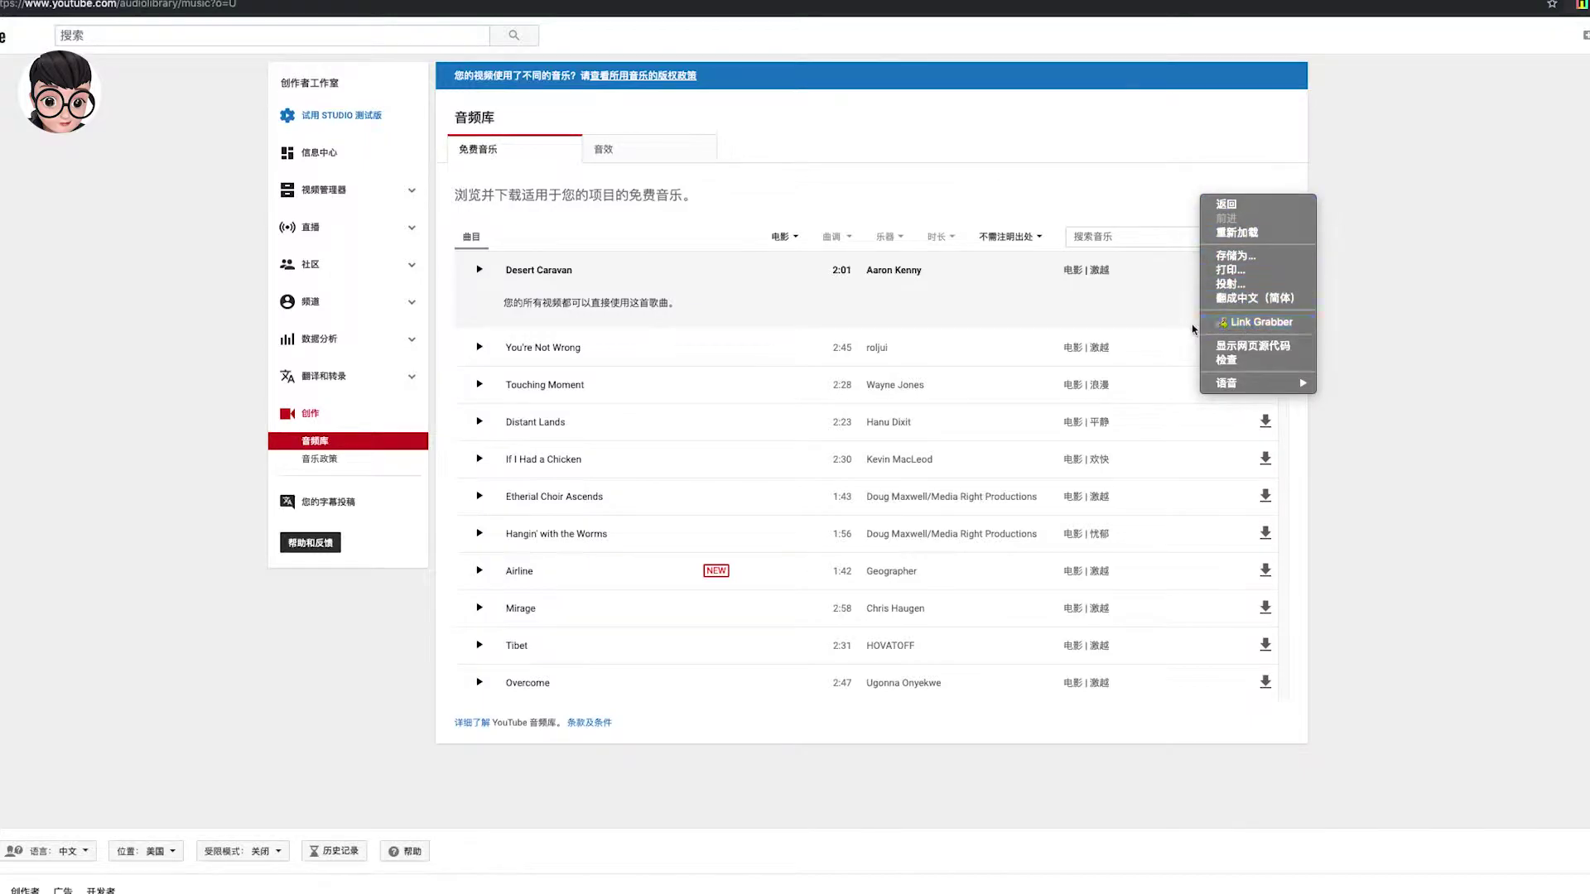
pyautogui.click(1236, 322)
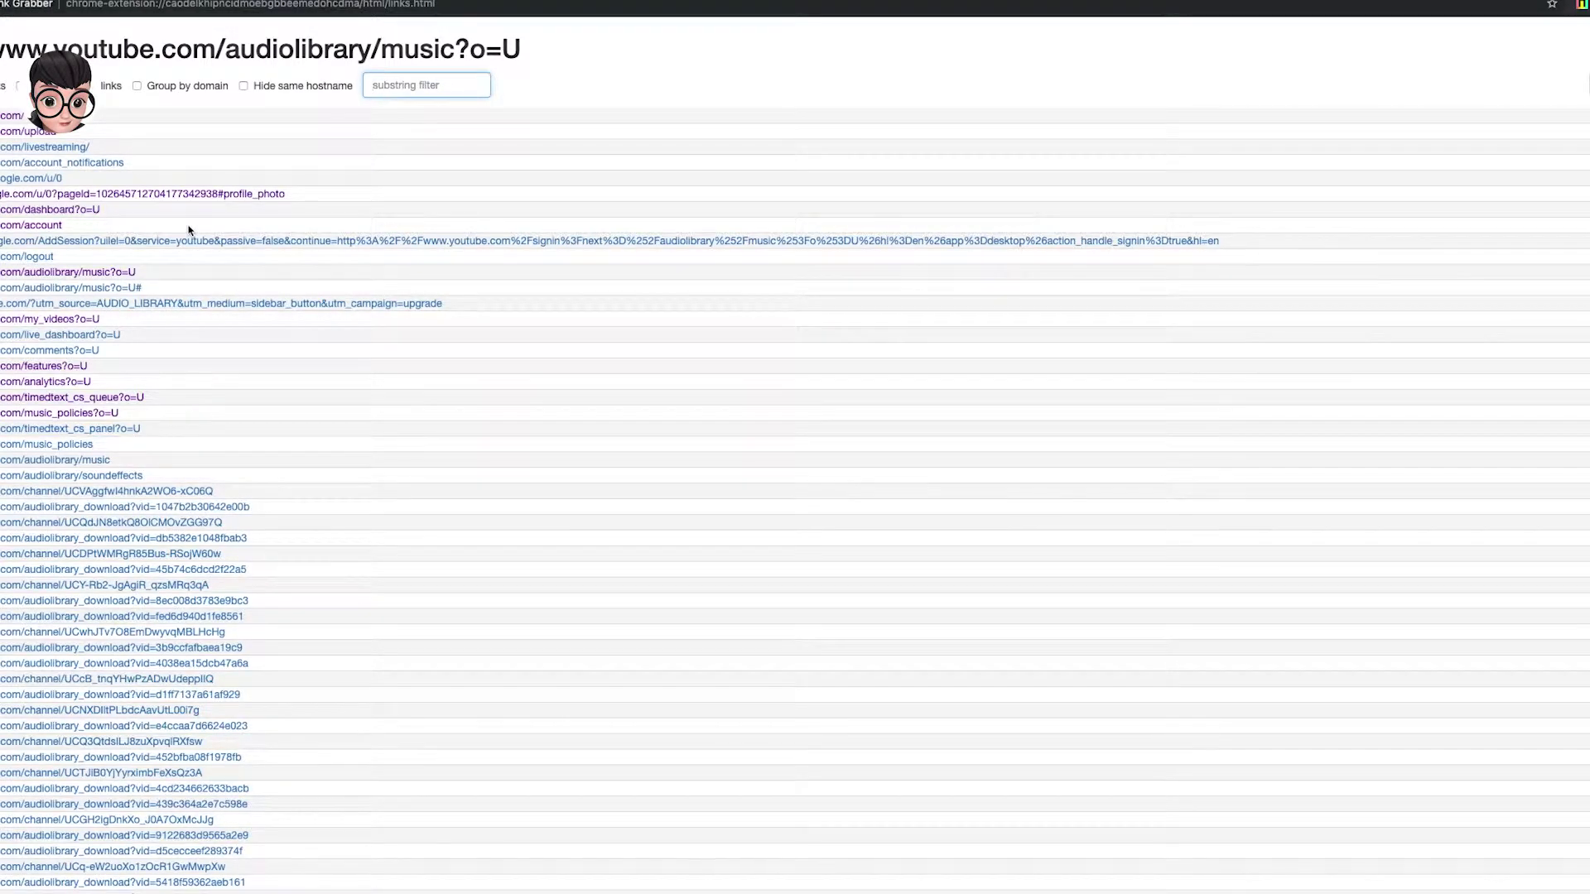
pyautogui.scroll(-5, 189, 230)
pyautogui.moveTo(251, 195); pyautogui.dragTo(31, 206)
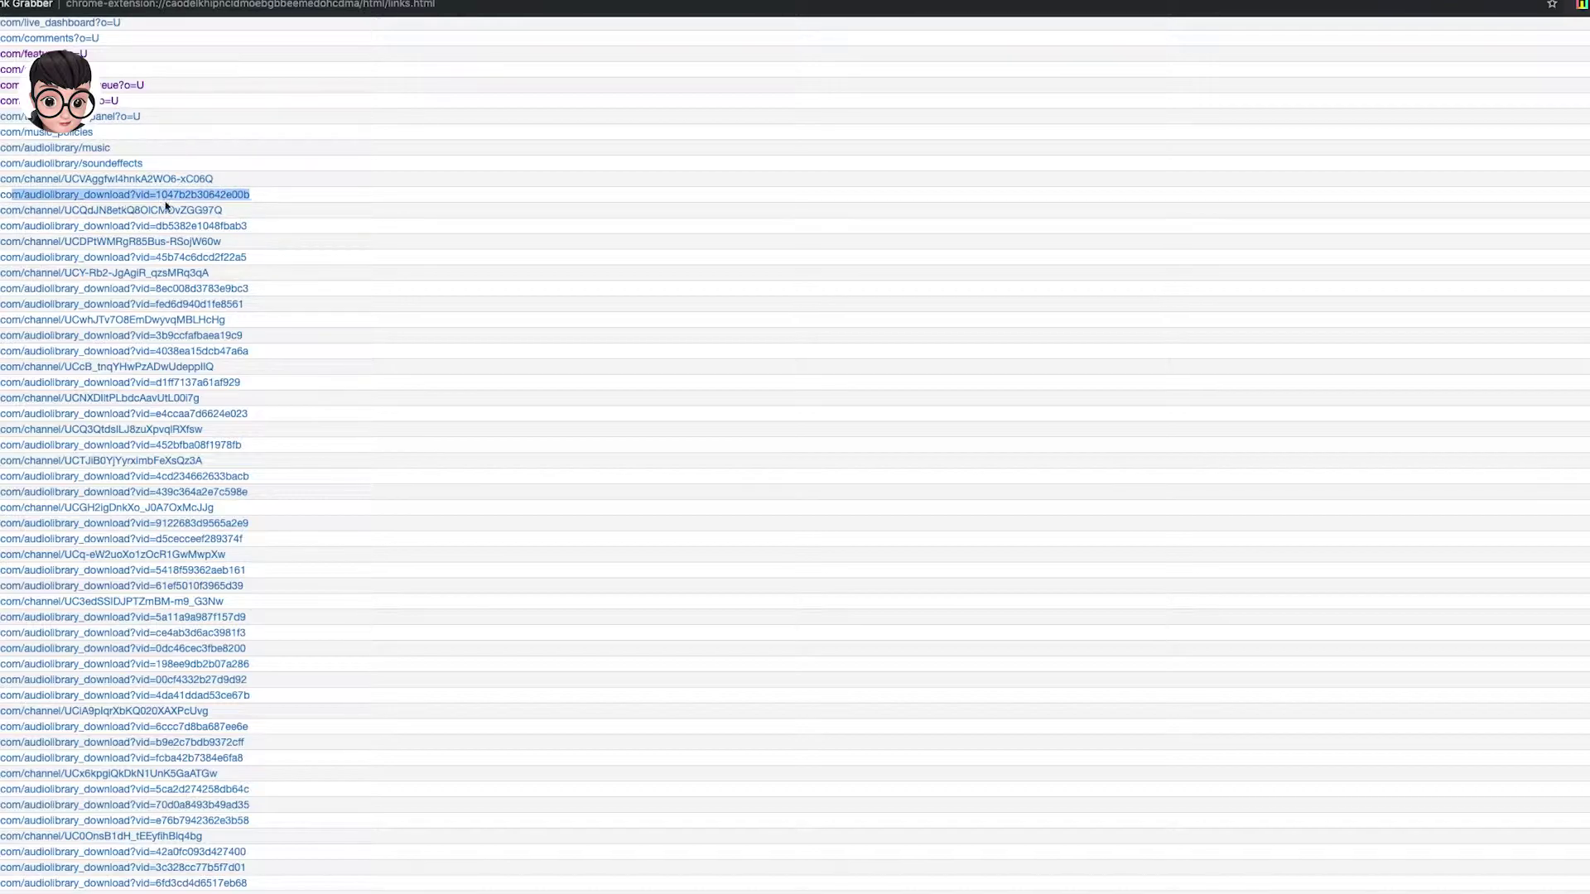
# - Select all the links from the first to the last audiolibrary_download entry and copy them
pyautogui.click(274, 207)
pyautogui.moveTo(274, 199); pyautogui.dragTo(247, 708)
pyautogui.scroll(-5, 152, 316)
pyautogui.scroll(-15, 152, 315)
pyautogui.scroll(-15, 159, 321)
pyautogui.scroll(-15, 159, 321)
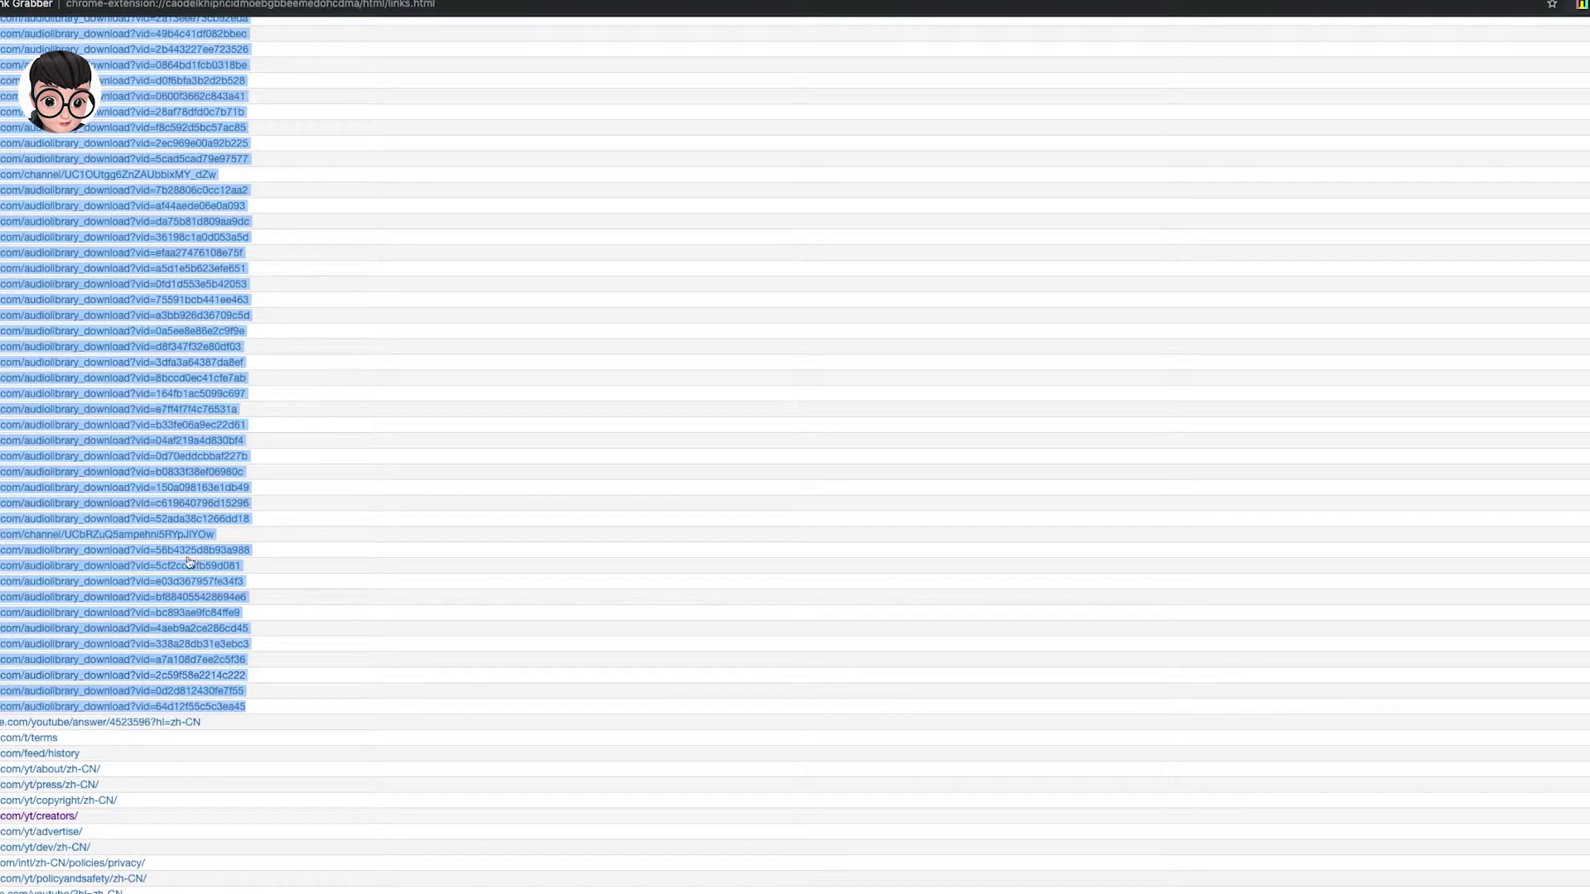
pyautogui.rightClick(154, 491)
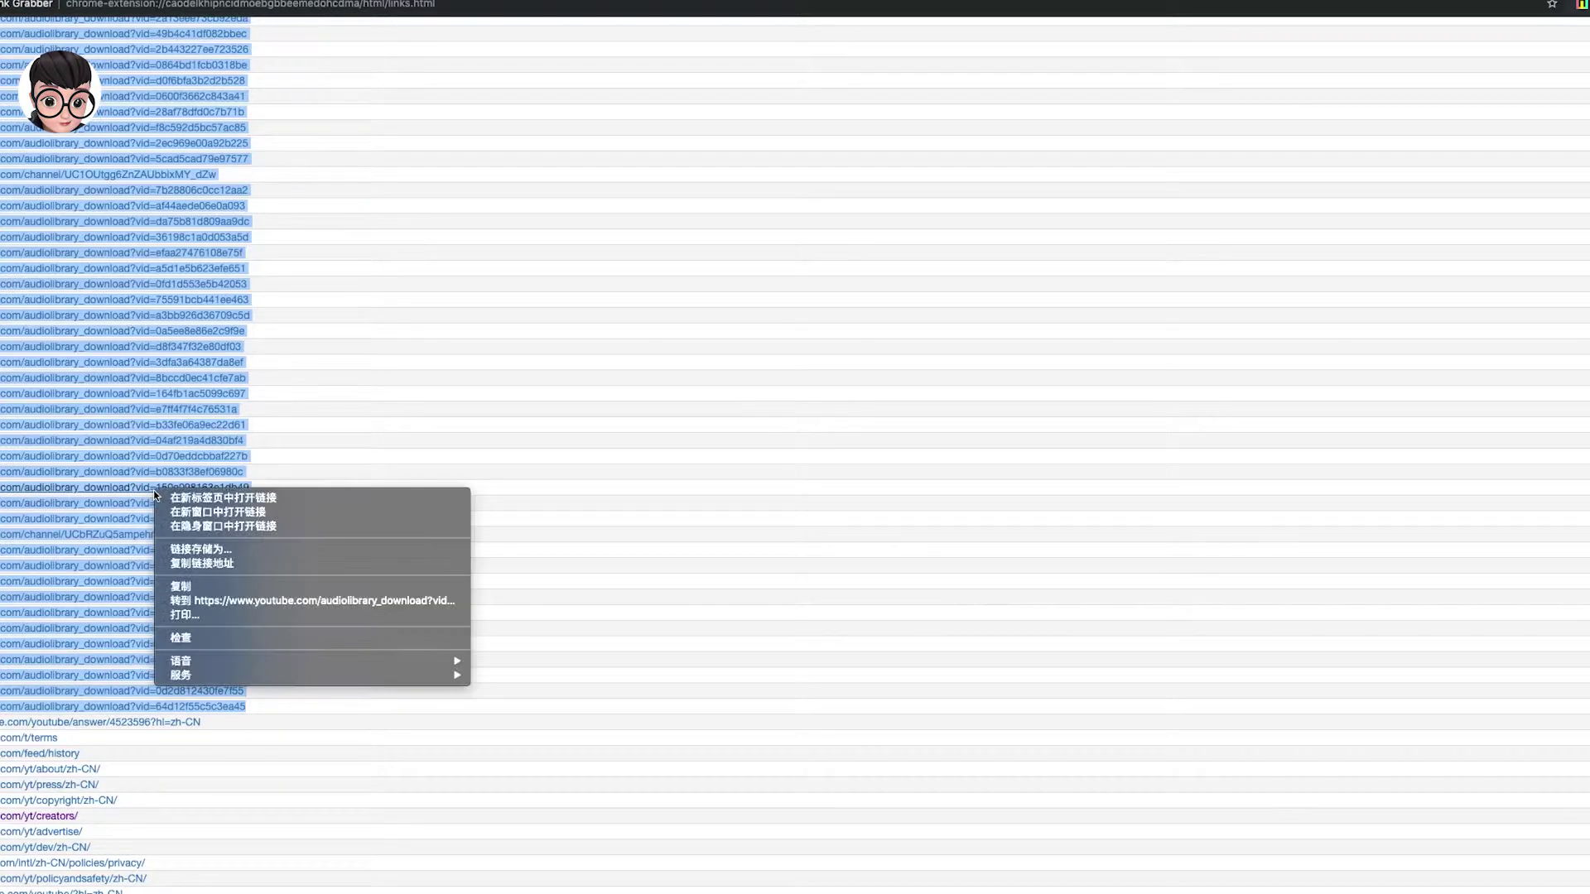
pyautogui.click(189, 587)
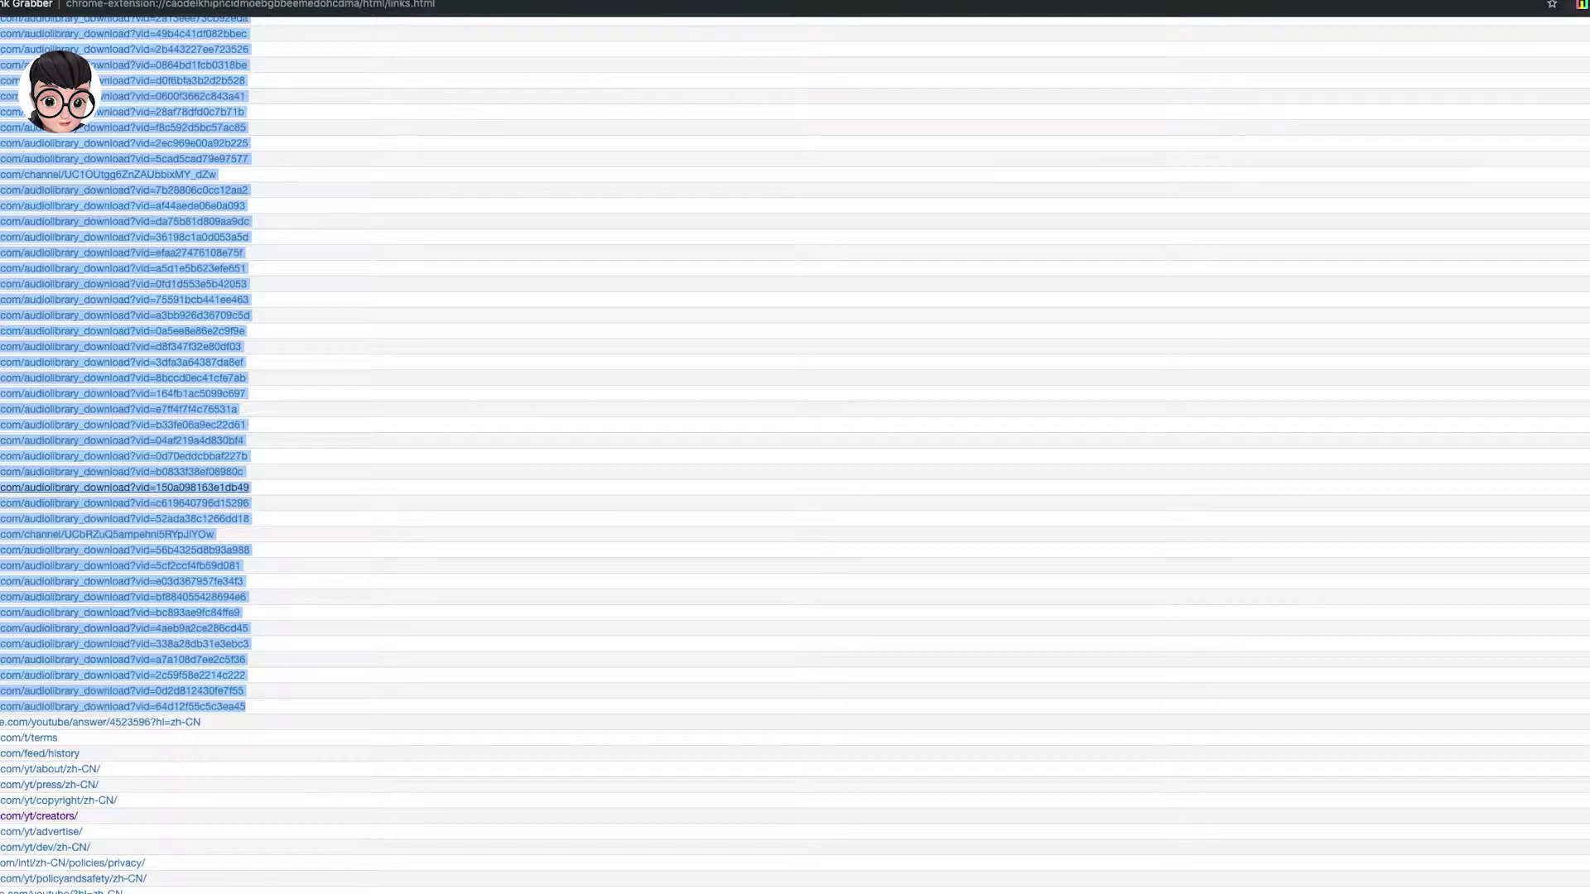
# - Create a new task in Chrono Download Manager with the copied links as its URLs and start the downloads
pyautogui.hotkey('ctrl', 'Tab')
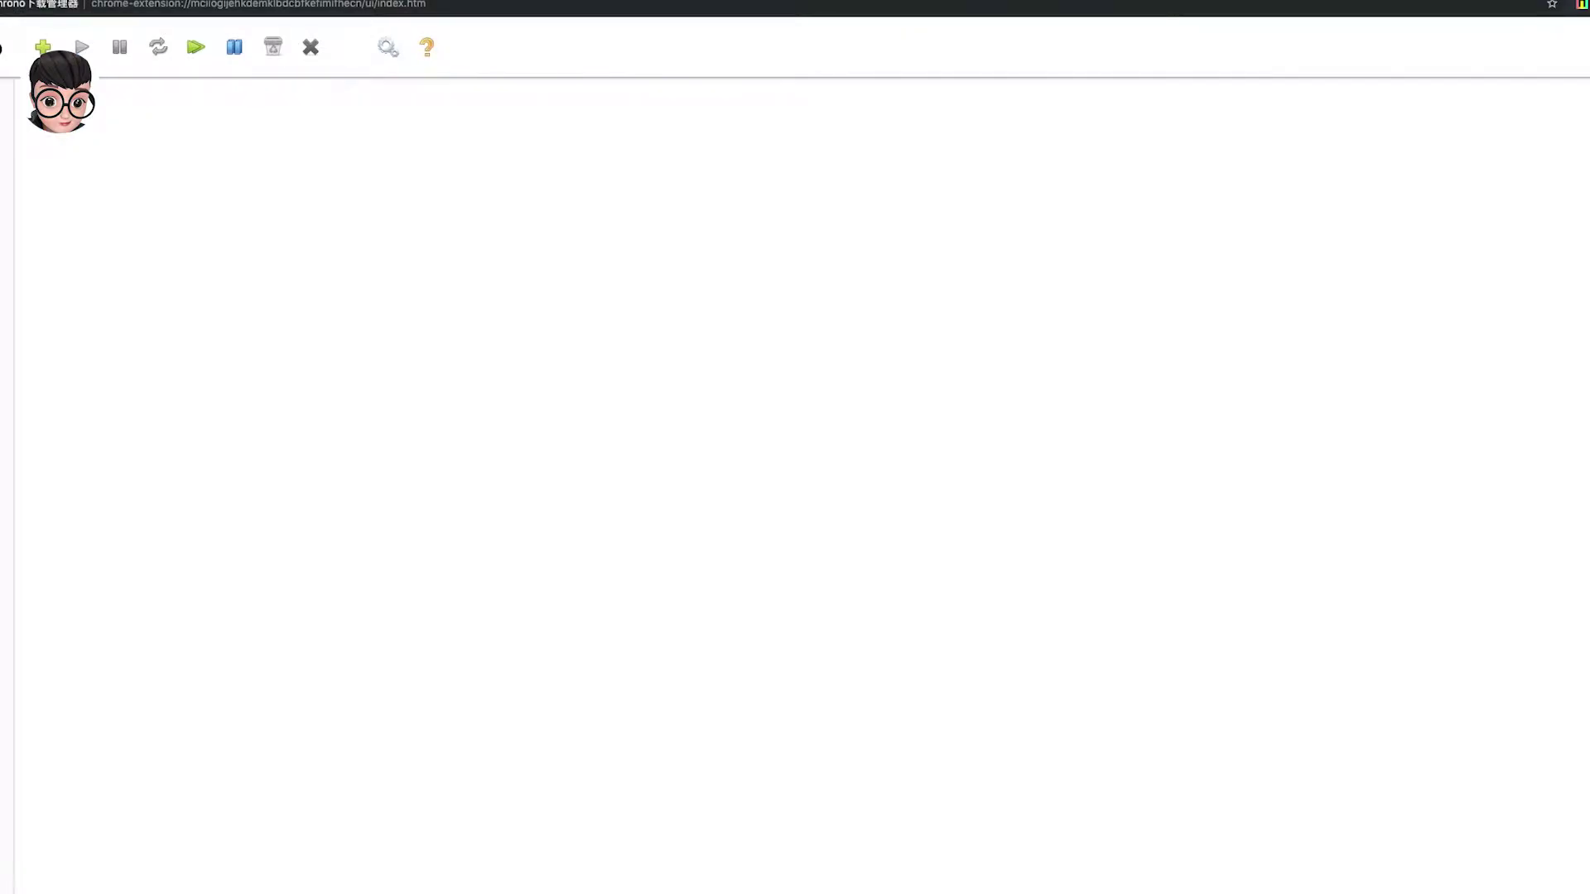
pyautogui.click(41, 47)
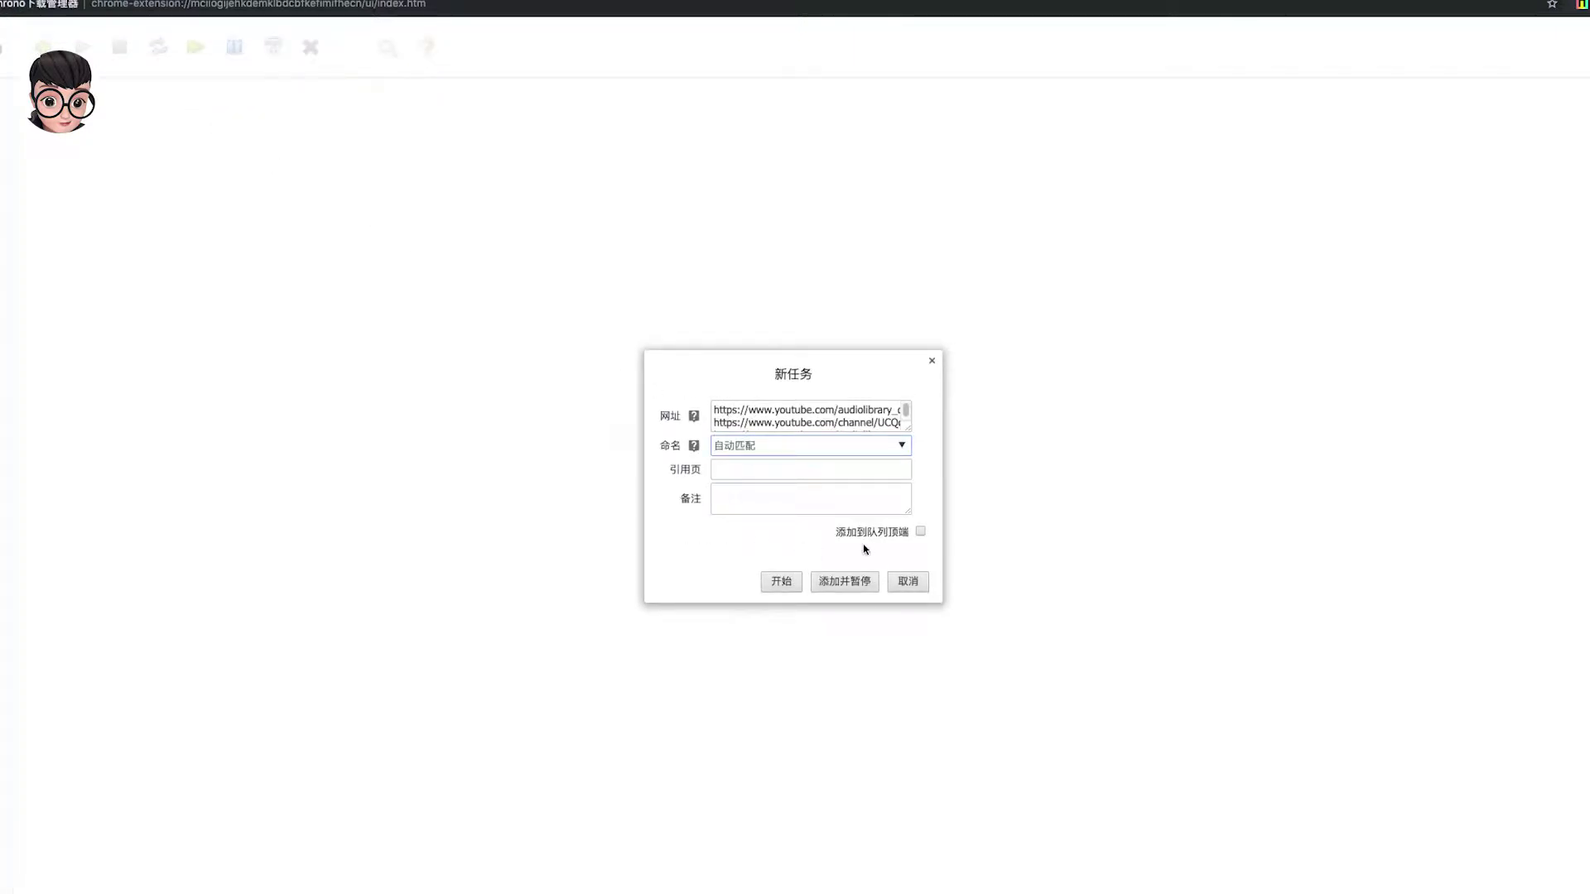
pyautogui.click(783, 583)
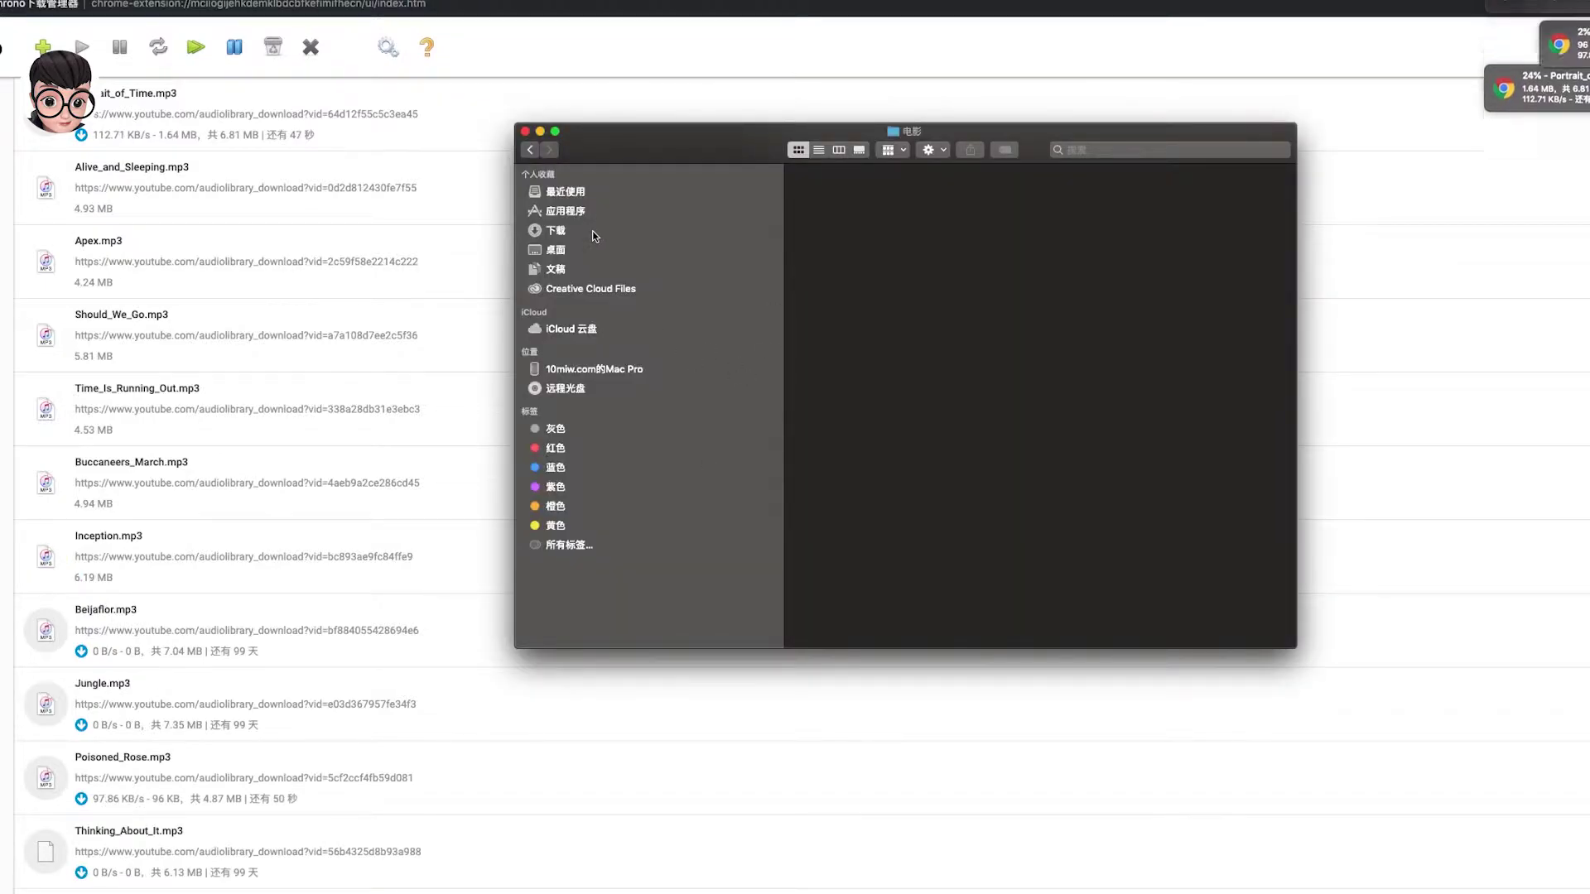
# - Check the downloaded music files in Finder's Downloads folder, including Buccaneers_March.mp3, and close the window
pyautogui.click(594, 236)
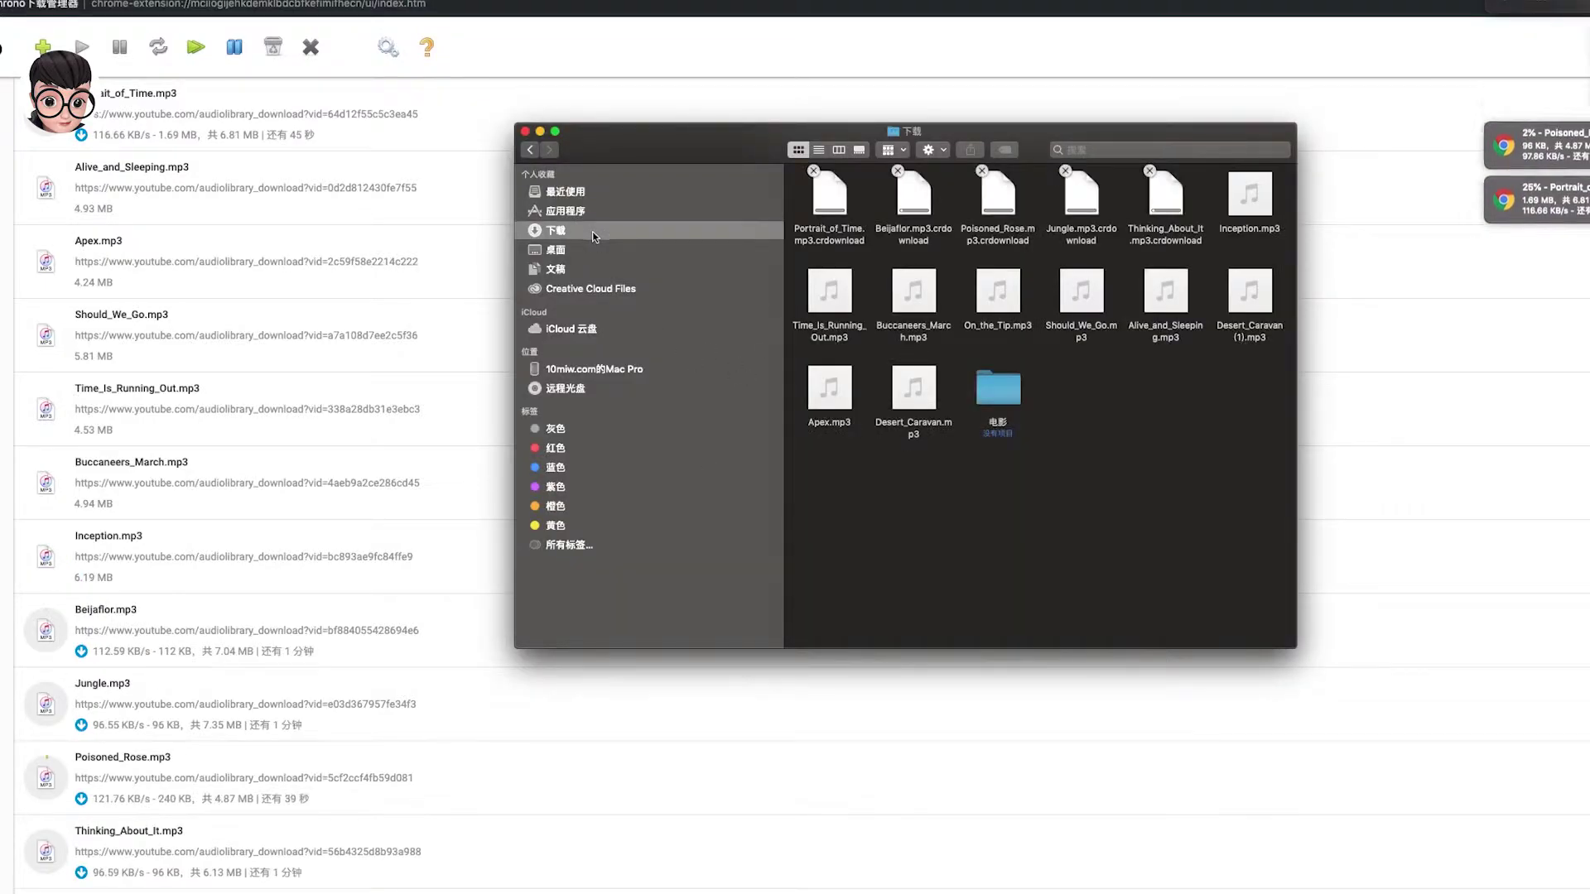
pyautogui.click(914, 292)
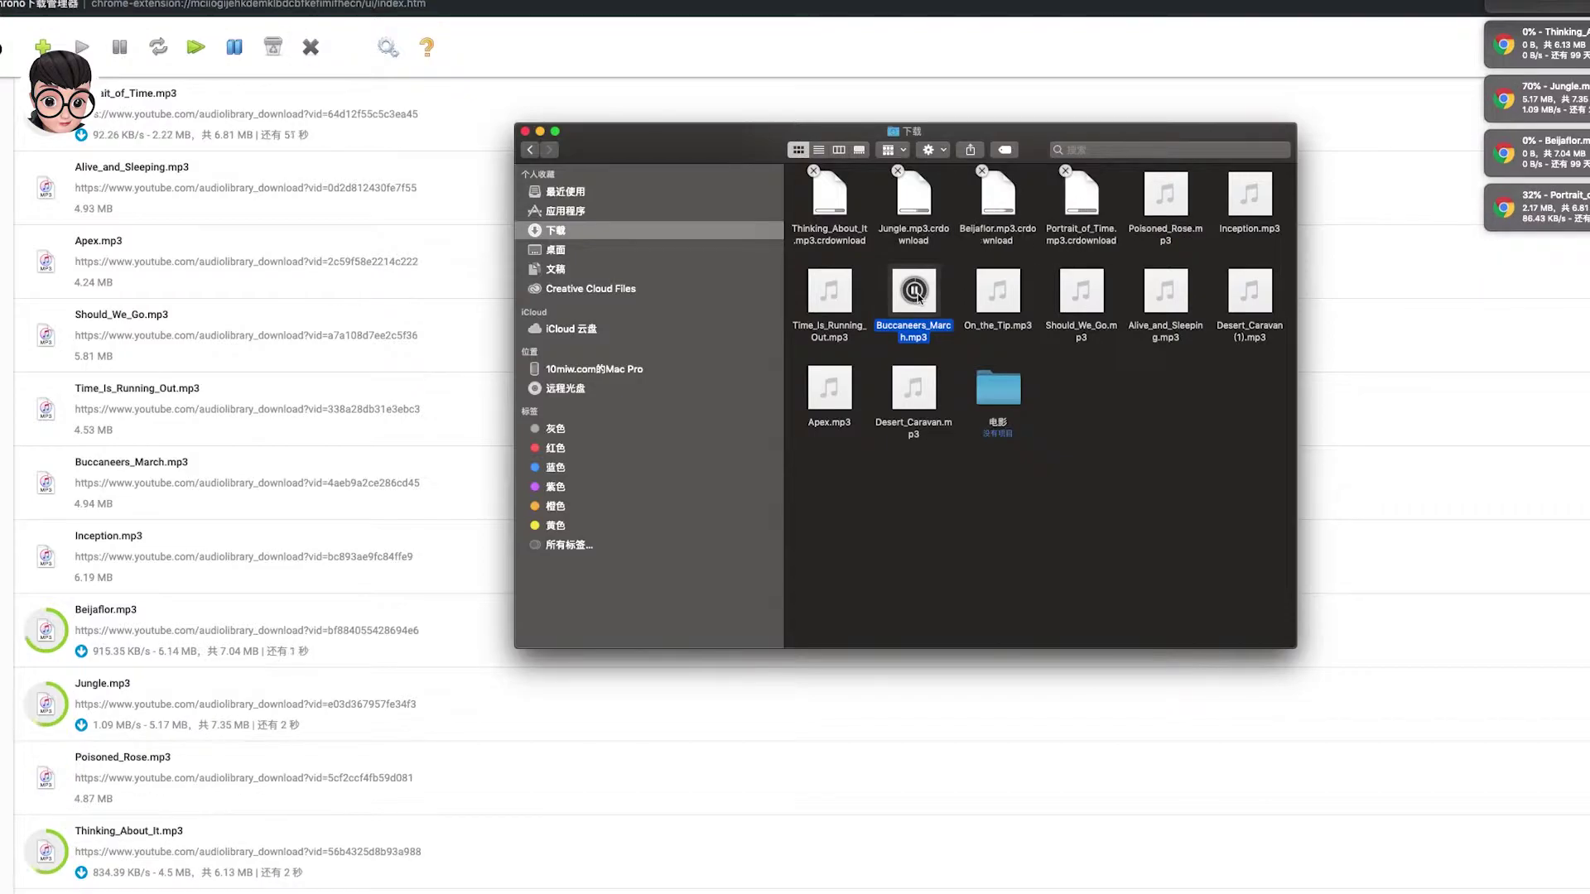
pyautogui.click(1081, 391)
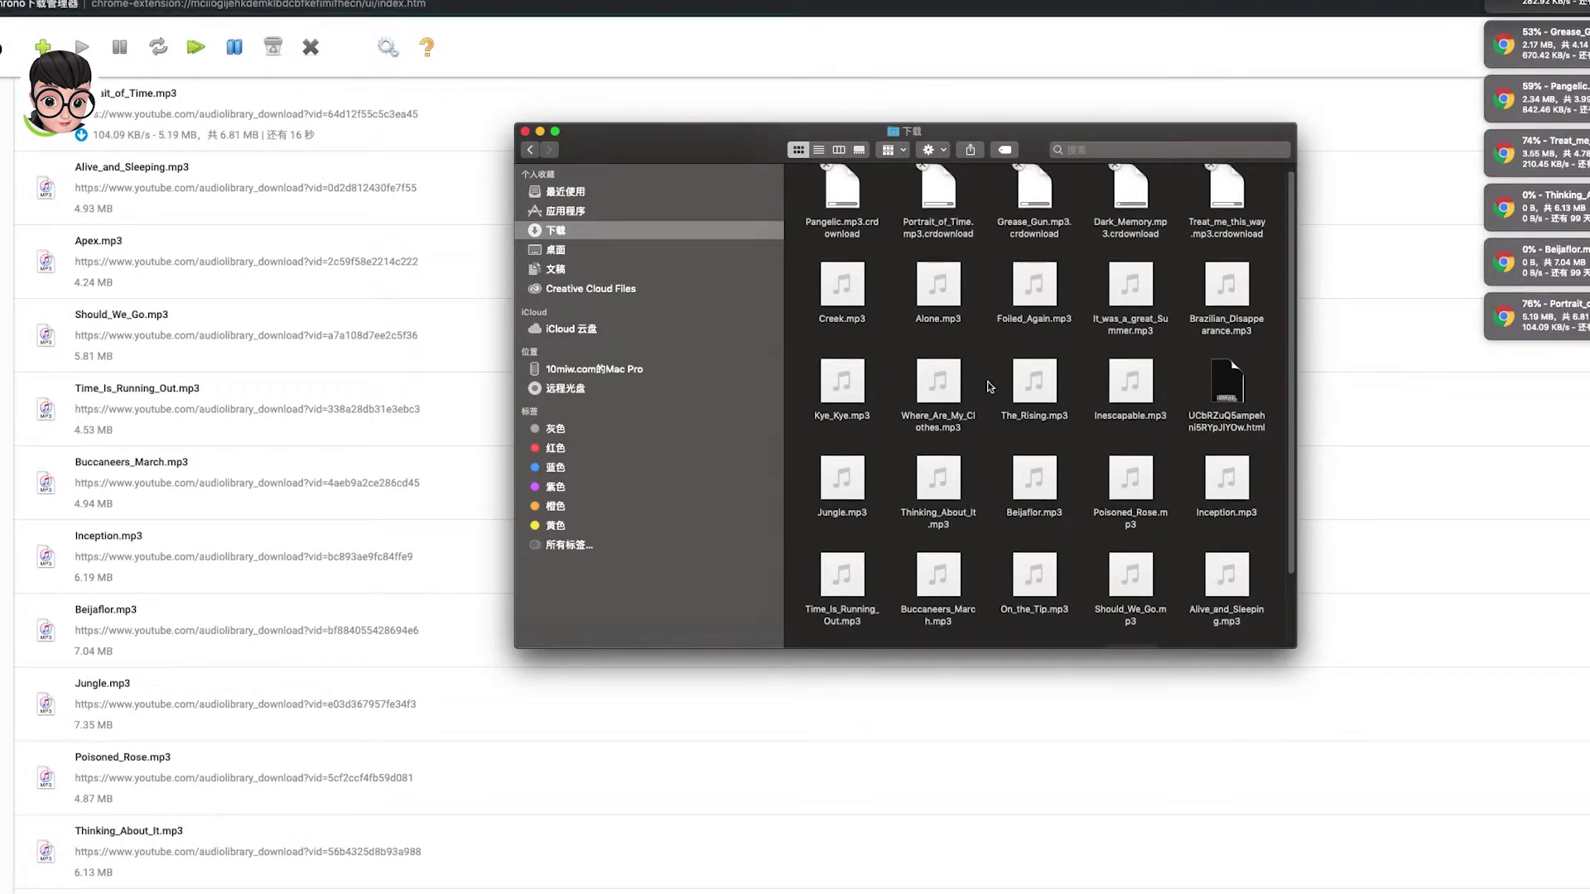
pyautogui.scroll(-2, 990, 398)
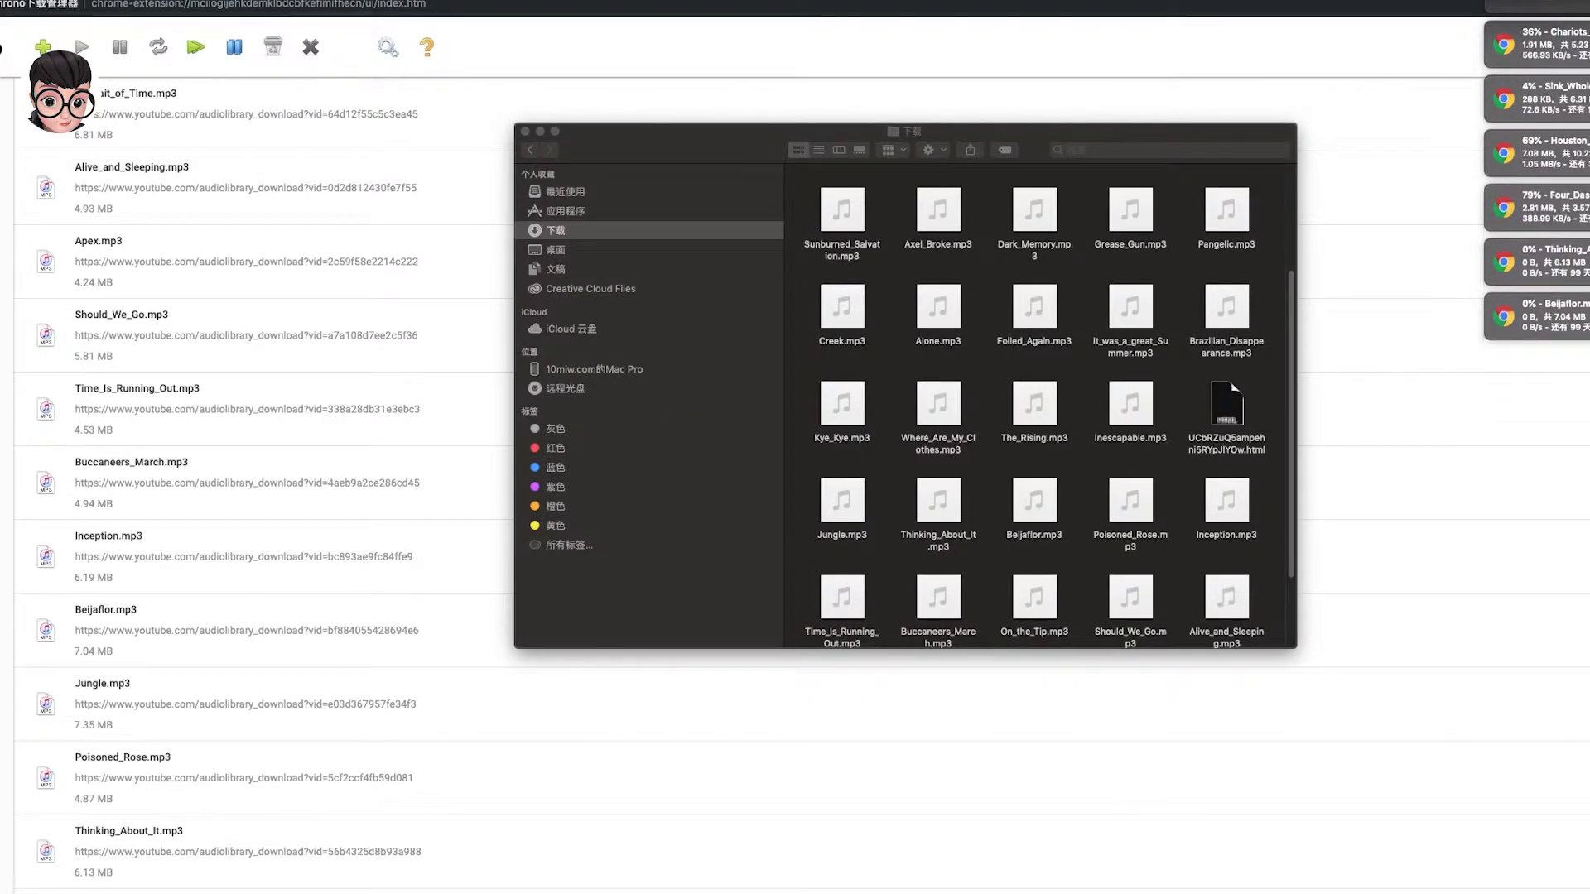
pyautogui.press('super+w')
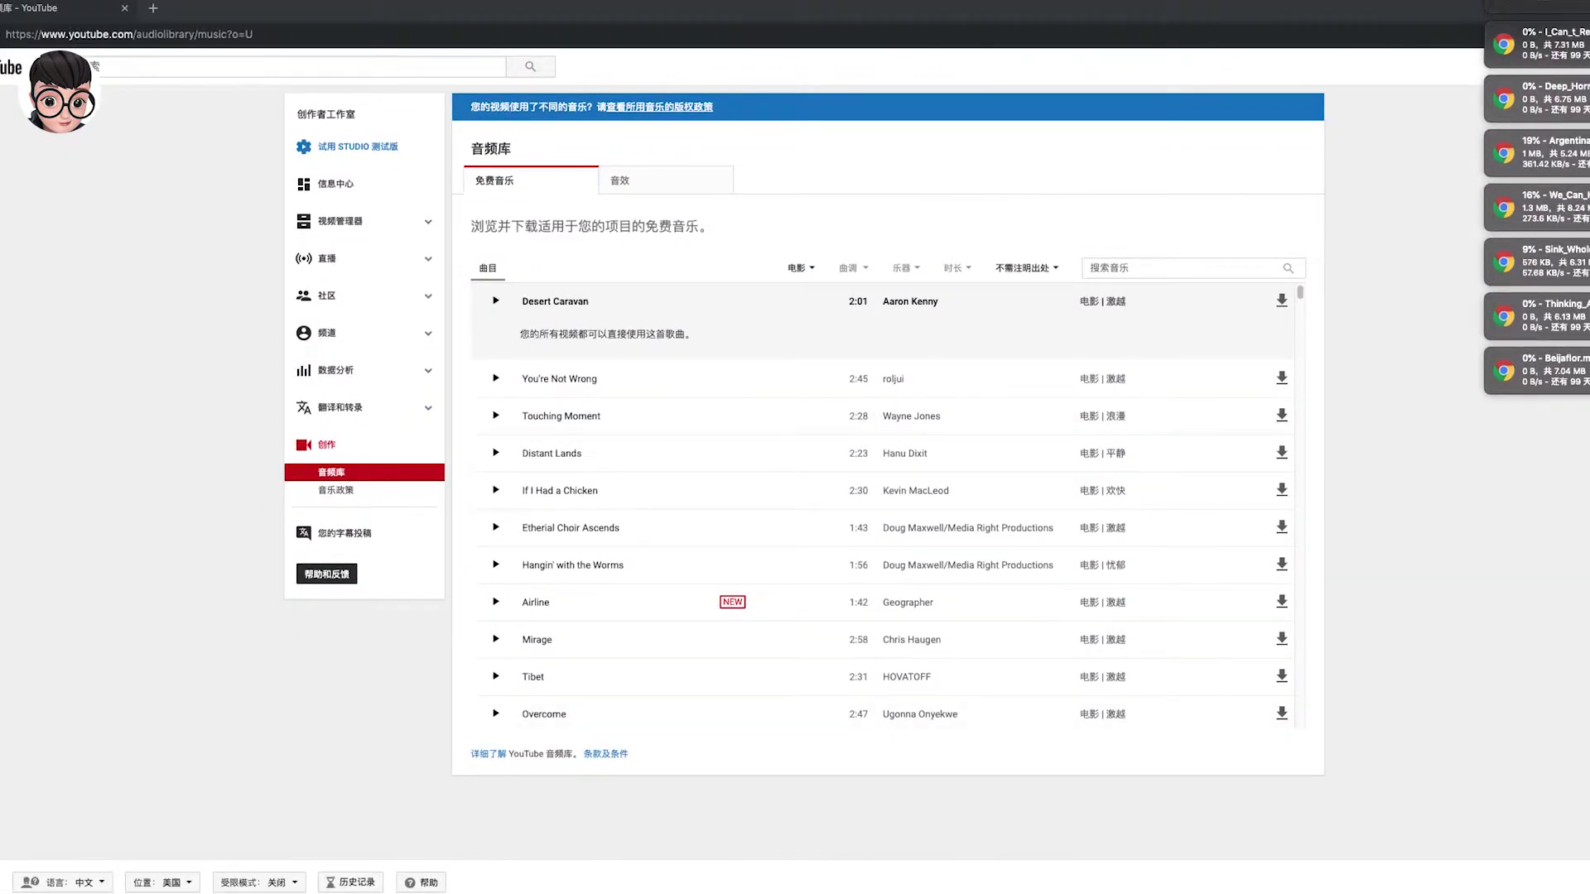
# - Bring up Chrono Download Manager's new task form to view its fields, and close it without adding a task
pyautogui.moveTo(25, 2)
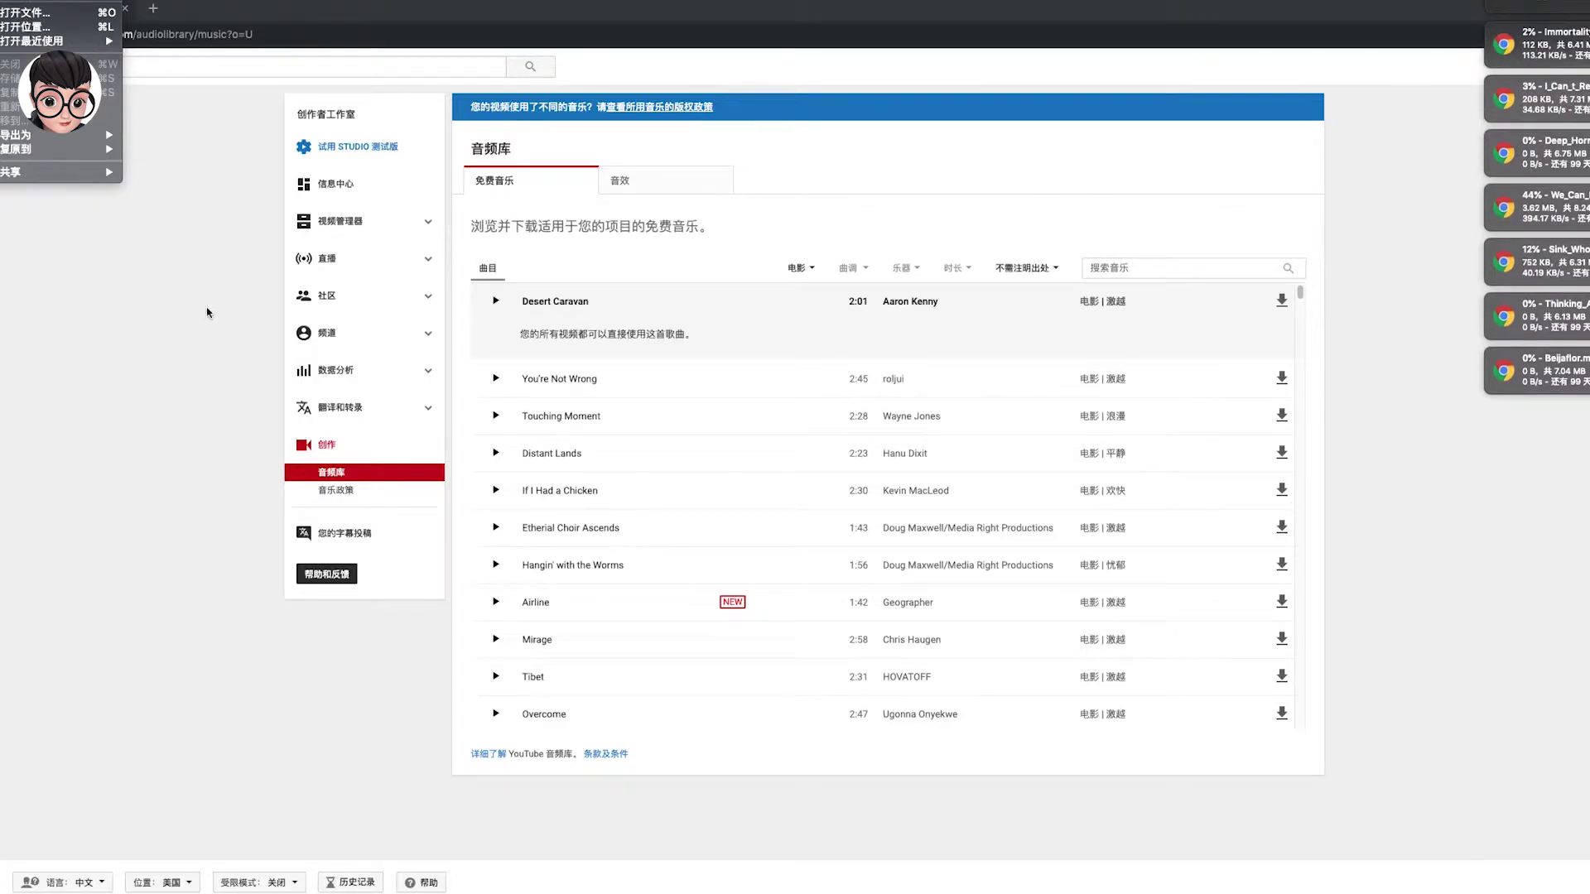
pyautogui.click(178, 273)
pyautogui.click(177, 234)
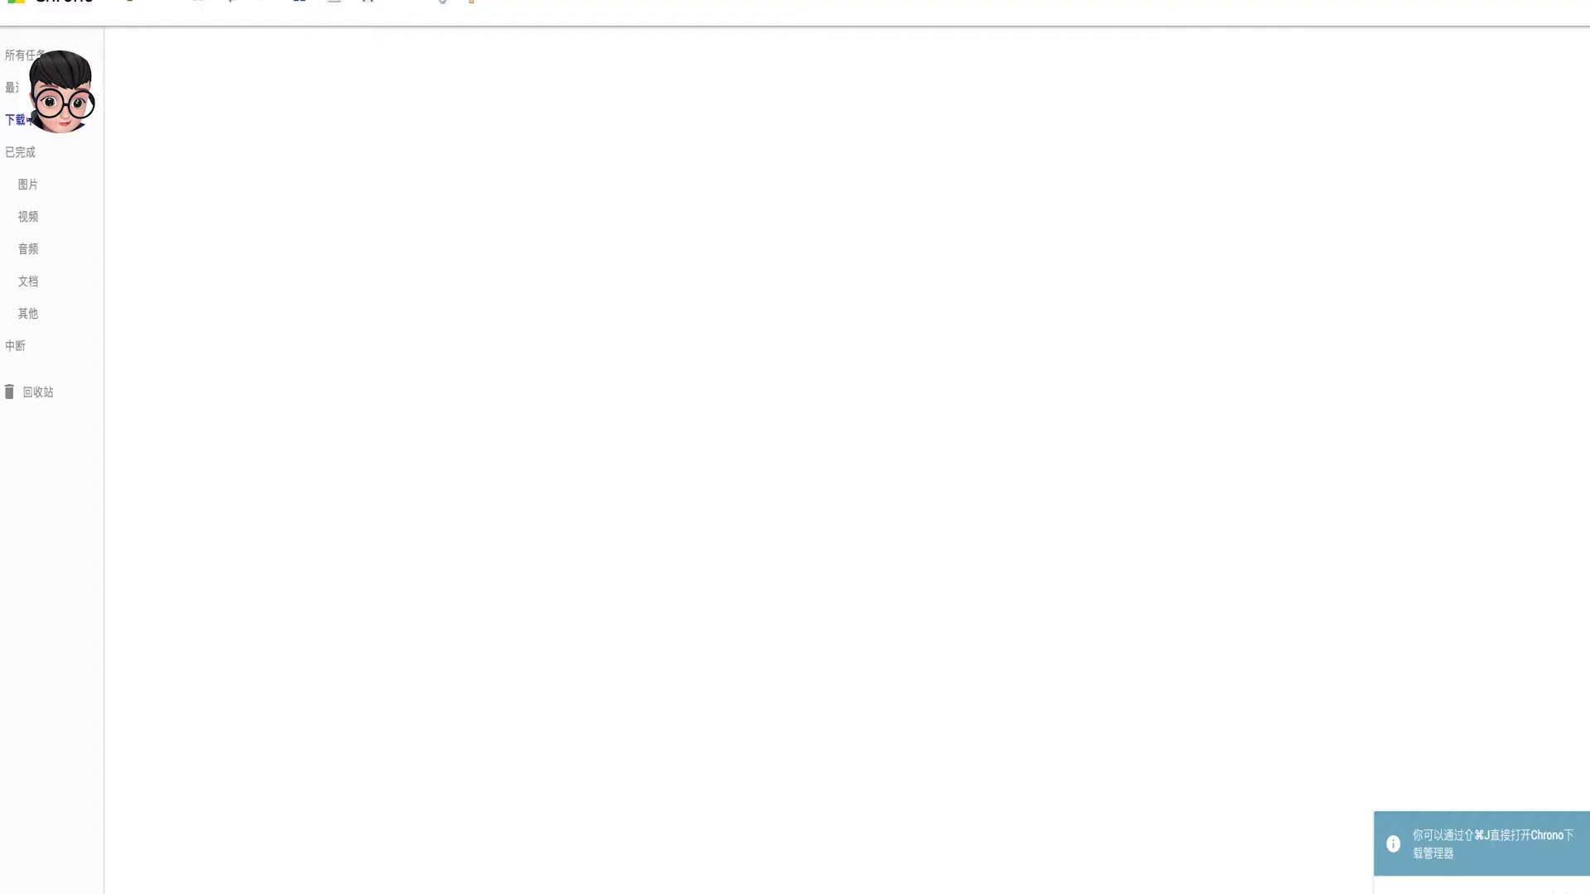
pyautogui.click(129, 25)
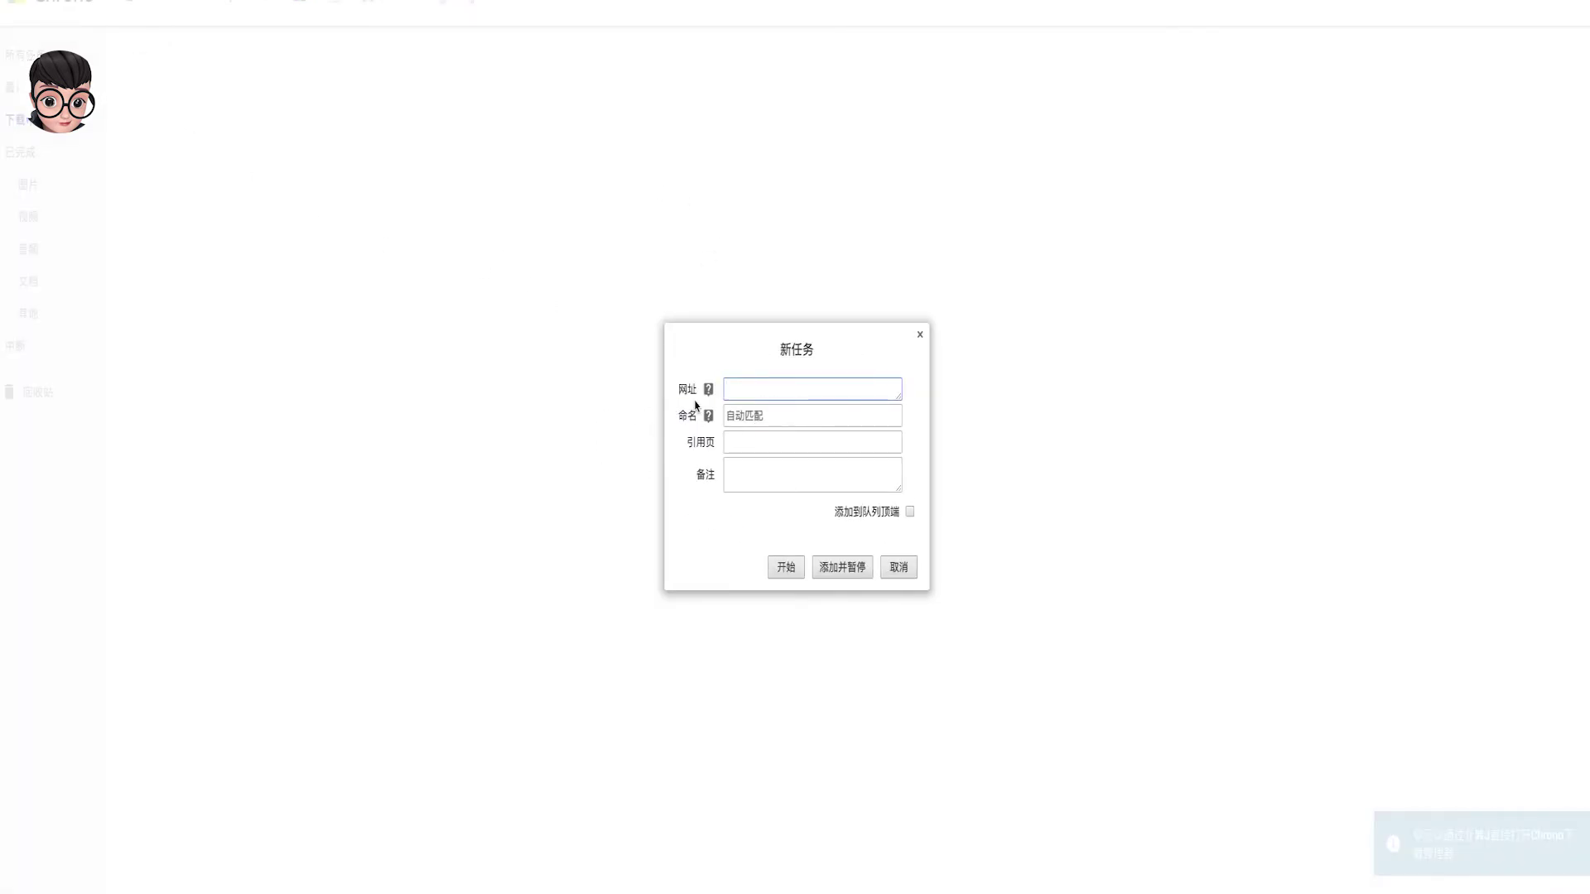
pyautogui.click(920, 334)
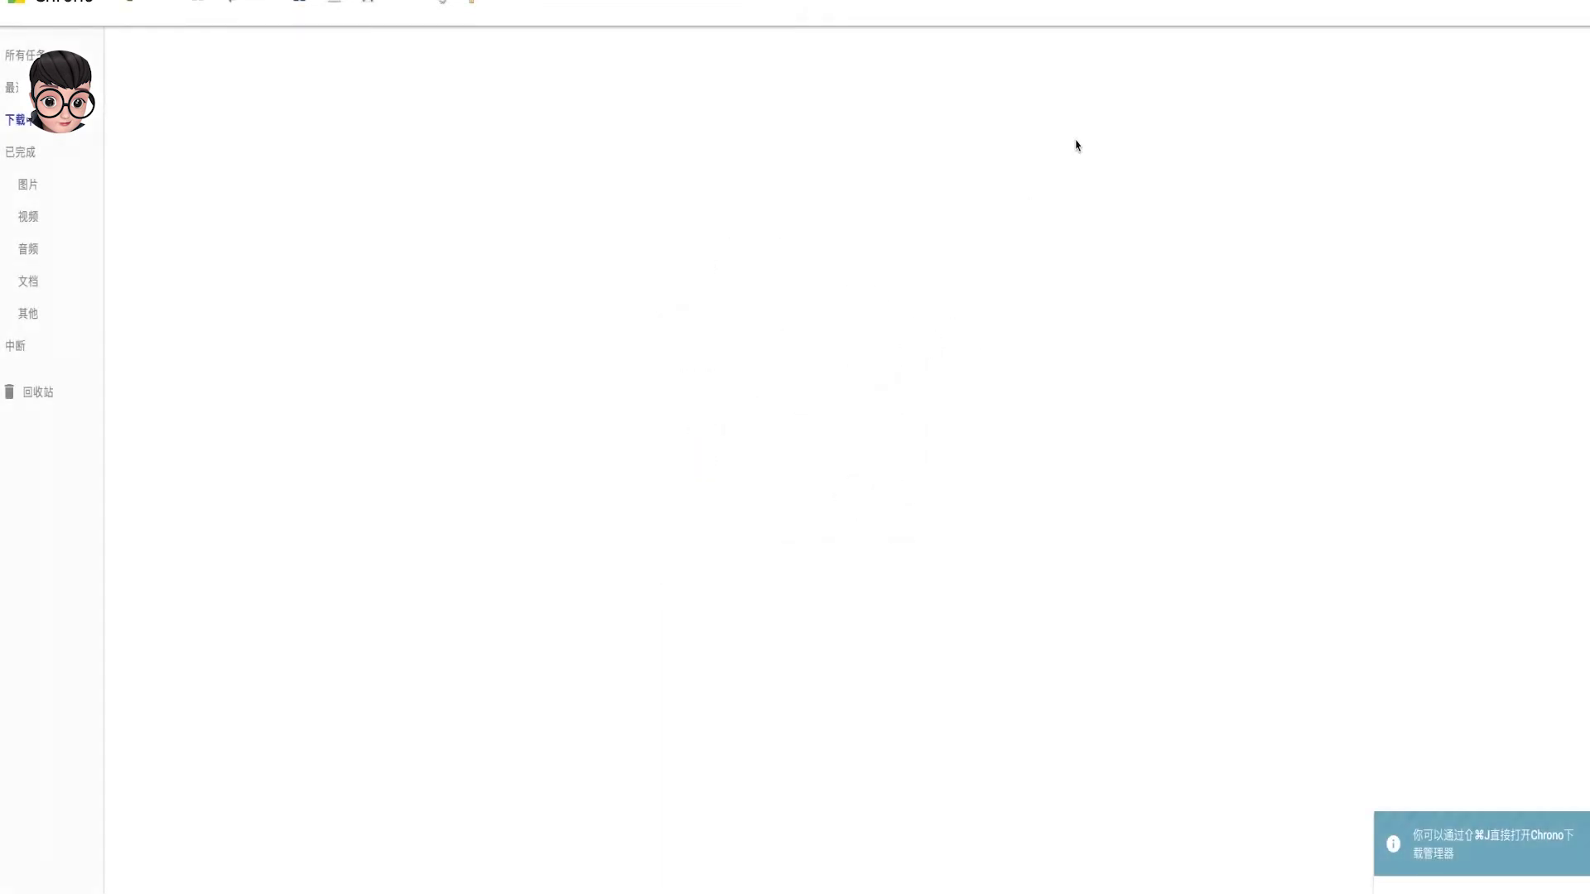